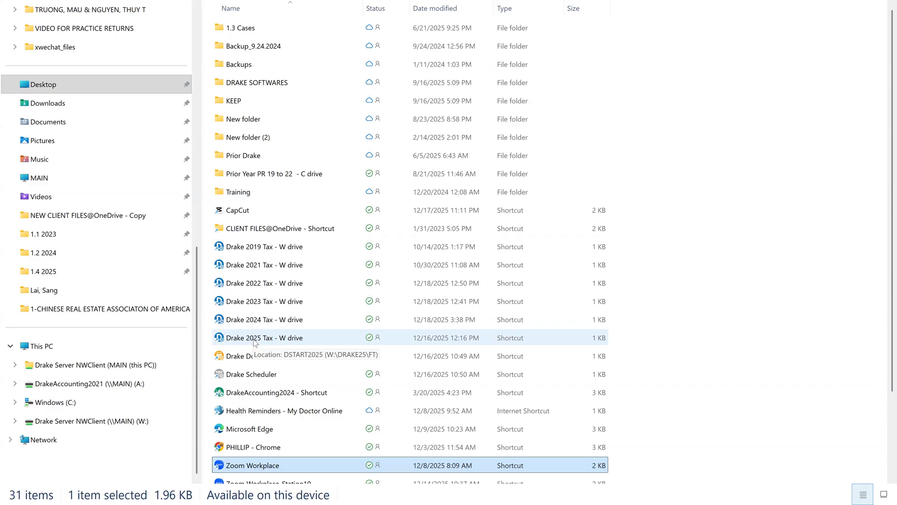
Step: Launch Drake 2025 Tax from the W drive shortcut and allow a second copy to start
{"action": "left_click", "coordinate": [256, 339]}
{"action": "double_click", "coordinate": [255, 342]}
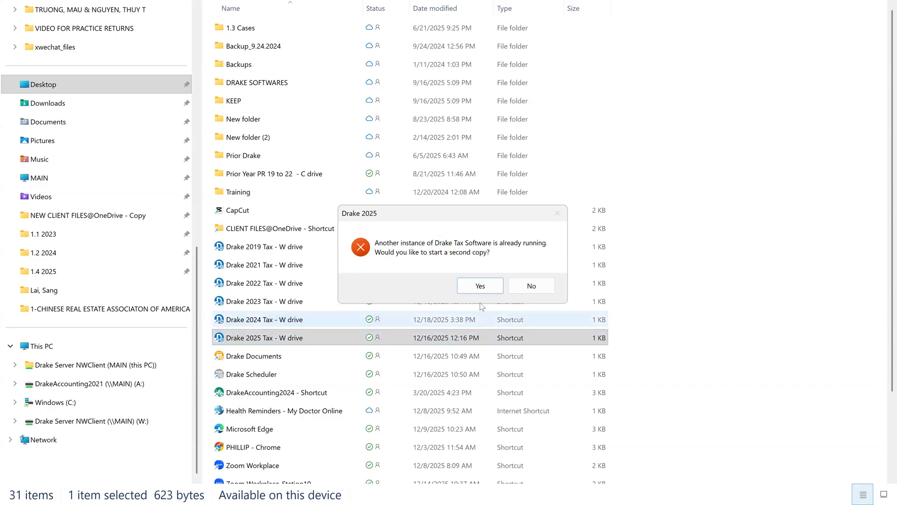
{"action": "left_click", "coordinate": [481, 286]}
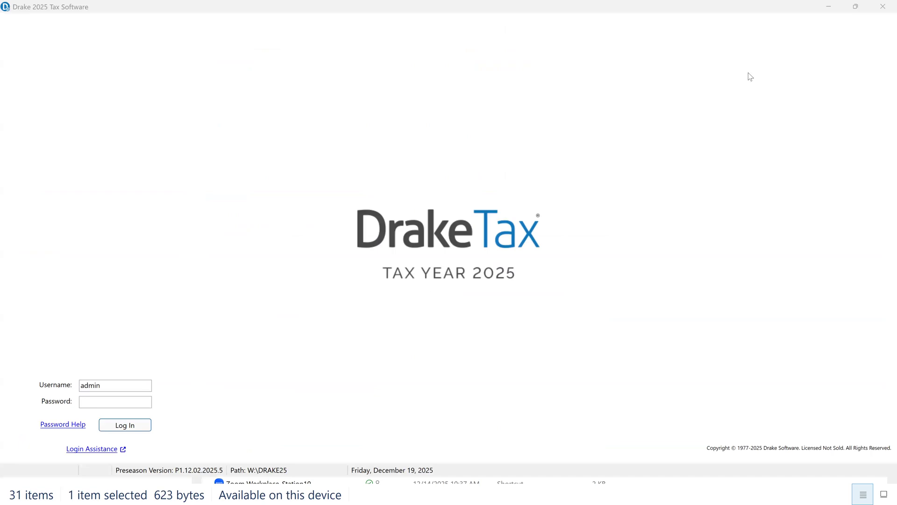
Step: Log in with the account password and decline the offered software updates
{"action": "left_click", "coordinate": [96, 451]}
{"action": "left_click", "coordinate": [101, 400]}
{"action": "type", "text": "•••••••"}
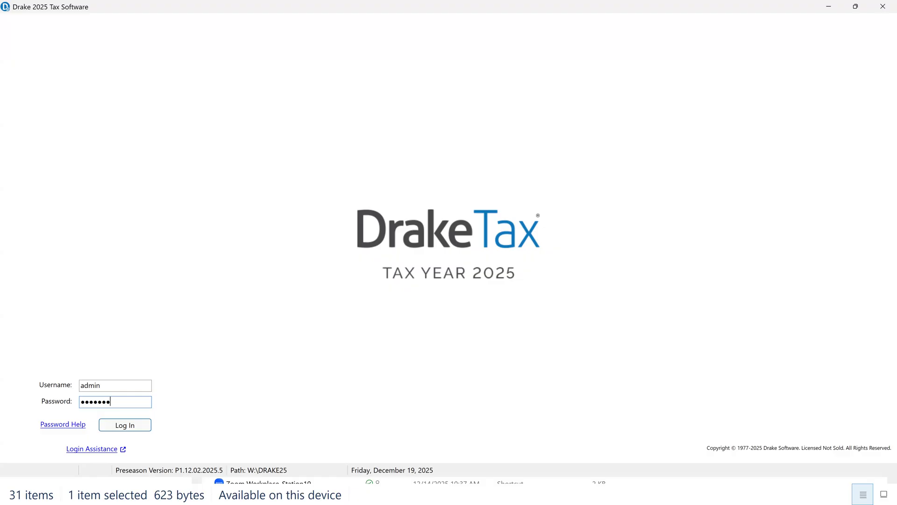
{"action": "type", "text": "•"}
{"action": "key", "text": "Return"}
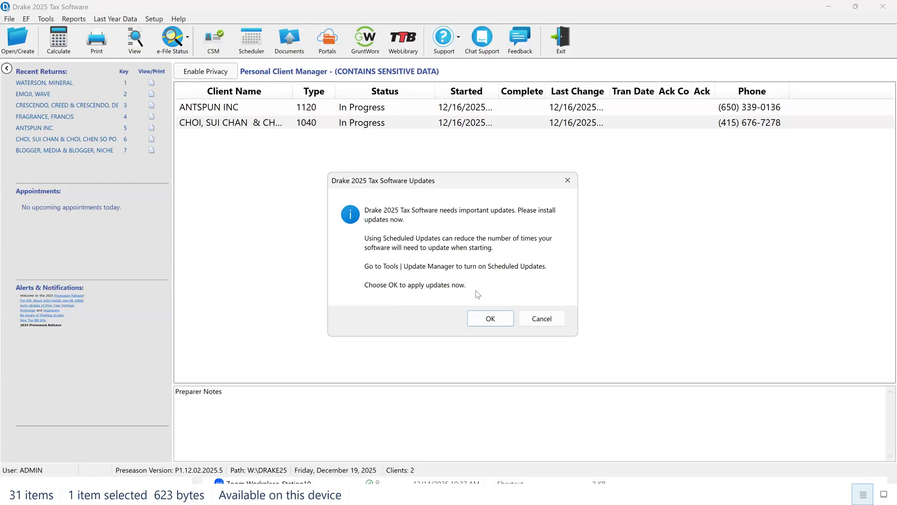
{"action": "left_click", "coordinate": [530, 318]}
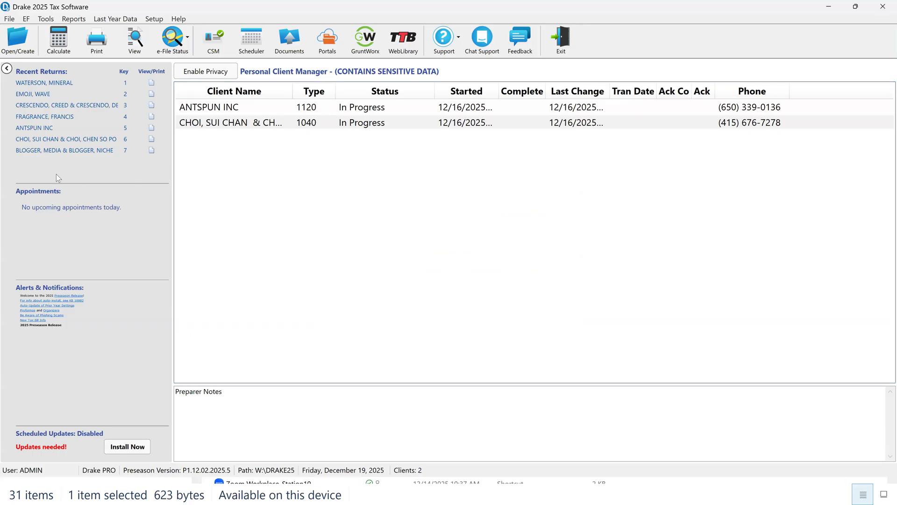
Step: Open the first return under Recent Returns and calculate it for viewing, dismissing the error report
{"action": "left_click", "coordinate": [43, 83]}
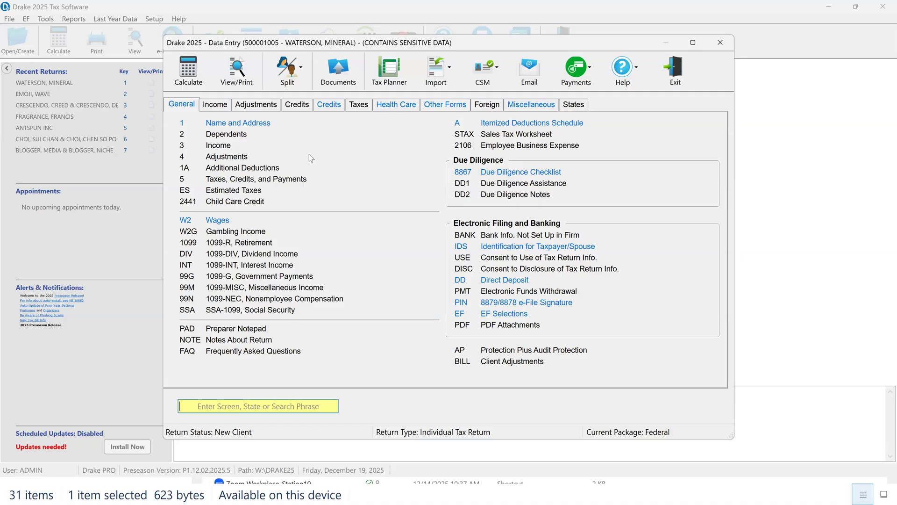
{"action": "left_click", "coordinate": [236, 74]}
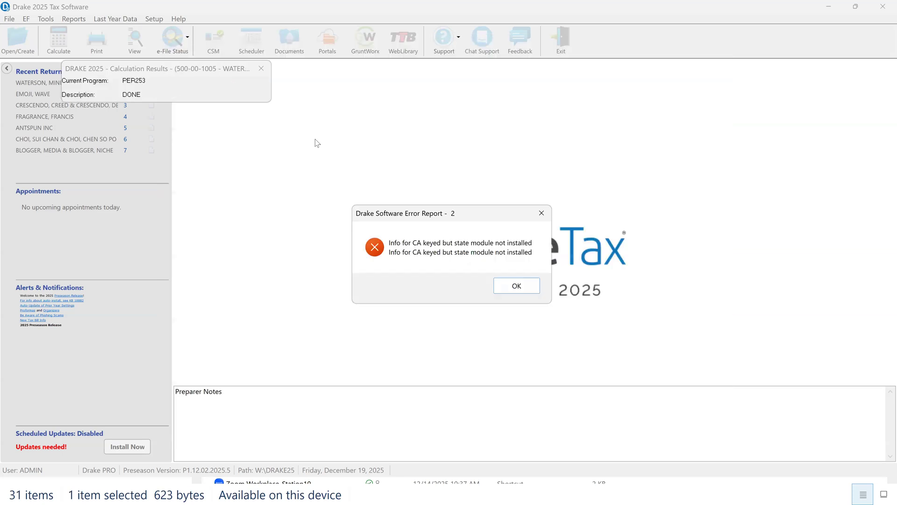
{"action": "left_click", "coordinate": [507, 285]}
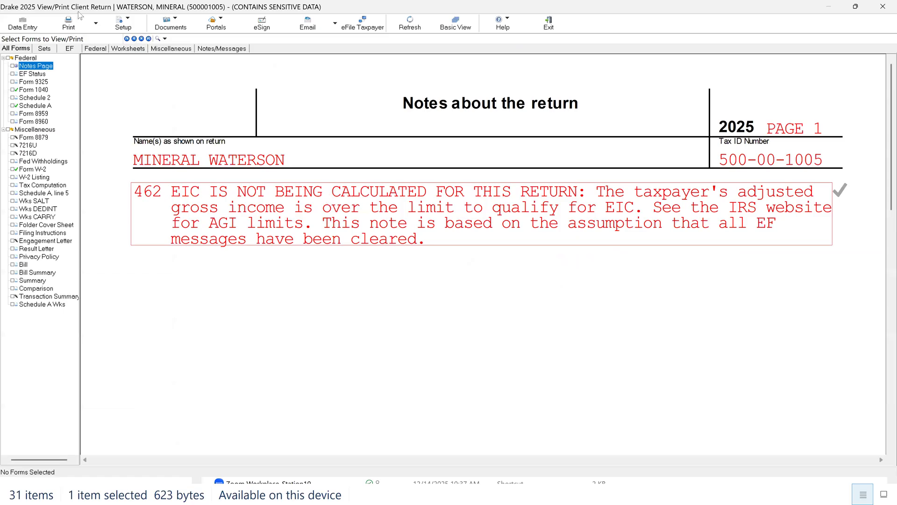
Step: Review Form 1040 down to the income section, Form W-2, and the taxes and mortgage interest on Schedule A
{"action": "left_click", "coordinate": [34, 90]}
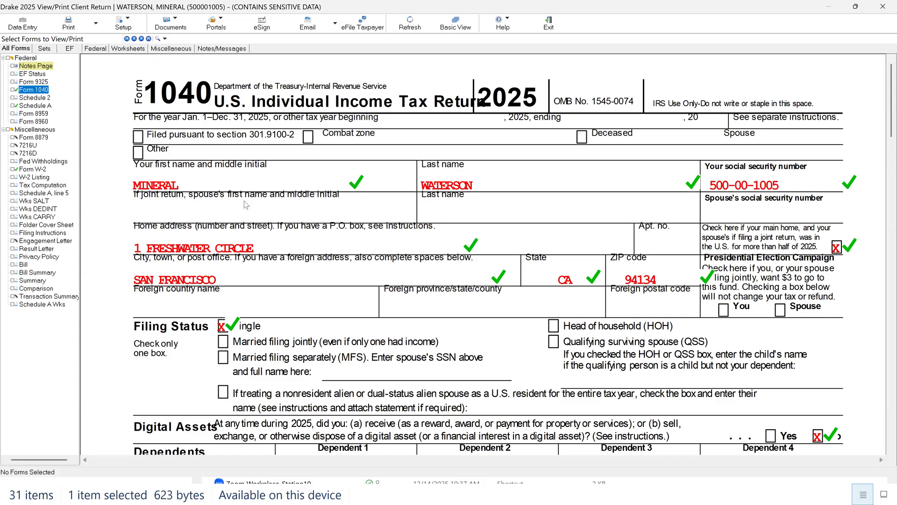
{"action": "scroll", "coordinate": [246, 204], "scroll_direction": "down", "scroll_amount": 4}
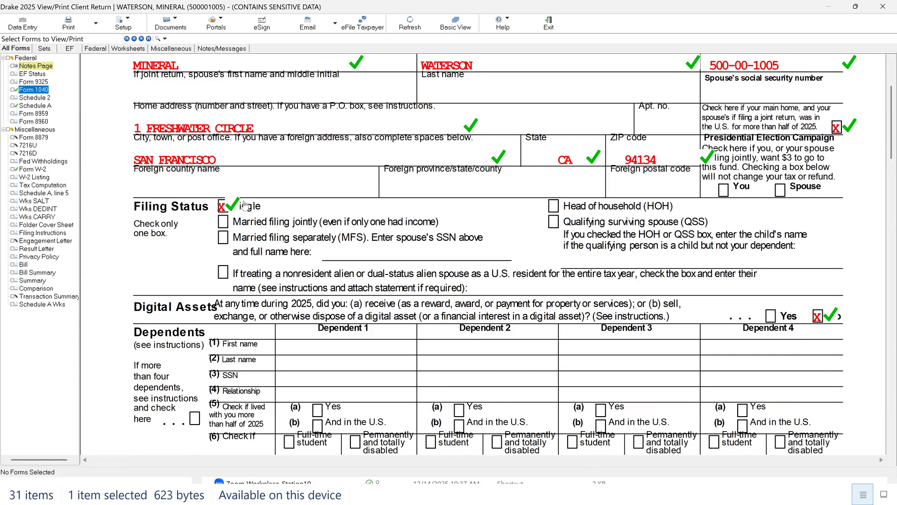
{"action": "scroll", "coordinate": [245, 205], "scroll_direction": "down", "scroll_amount": 4}
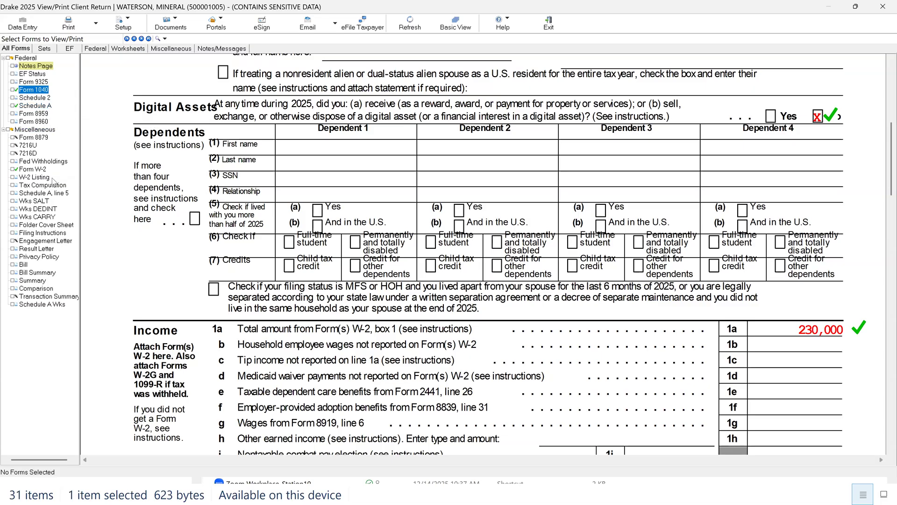
{"action": "left_click", "coordinate": [41, 170]}
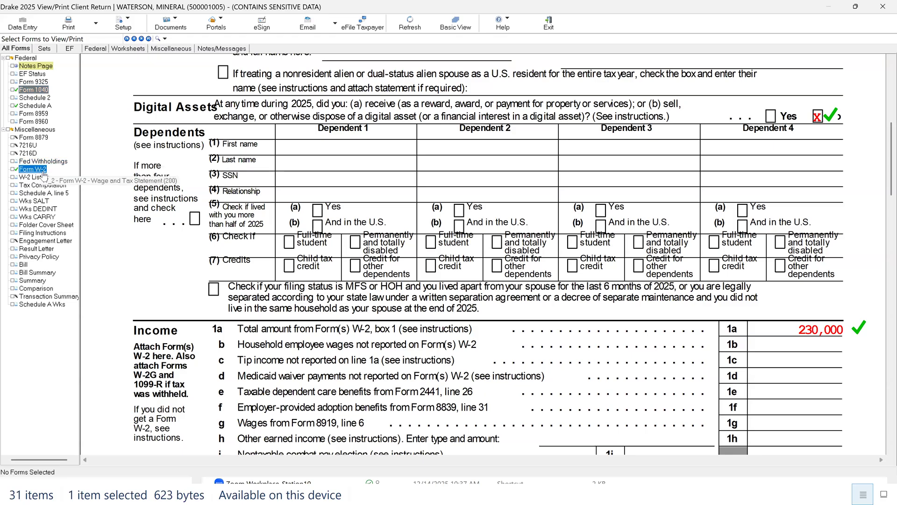
{"action": "left_click", "coordinate": [49, 106]}
{"action": "scroll", "coordinate": [439, 224], "scroll_direction": "down", "scroll_amount": 5}
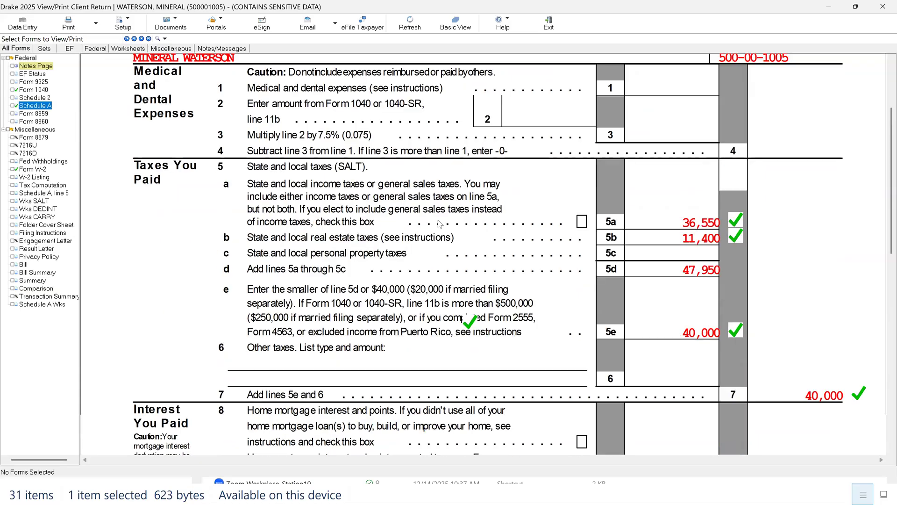
{"action": "scroll", "coordinate": [439, 223], "scroll_direction": "down", "scroll_amount": 11}
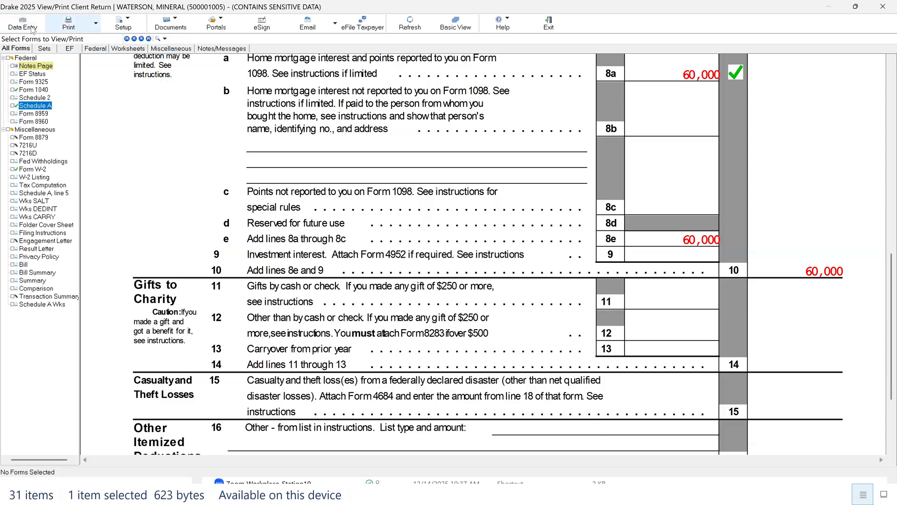
Step: Return to data entry and look through the screen lists for income, adjustments, credits, taxes, health care, other forms and miscellaneous, ending on the general list
{"action": "left_click", "coordinate": [22, 26]}
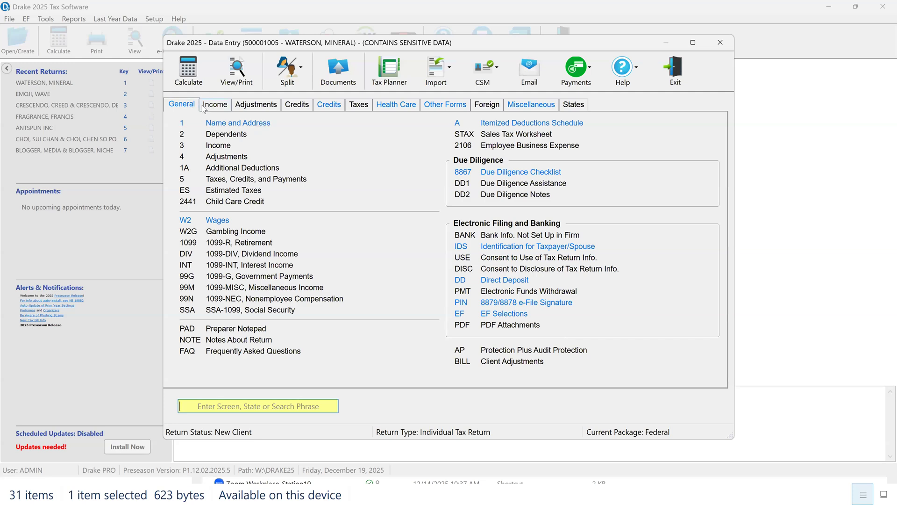
{"action": "left_click", "coordinate": [209, 104]}
{"action": "left_click", "coordinate": [256, 105]}
{"action": "left_click", "coordinate": [298, 105]}
{"action": "left_click", "coordinate": [332, 105]}
{"action": "left_click", "coordinate": [364, 105]}
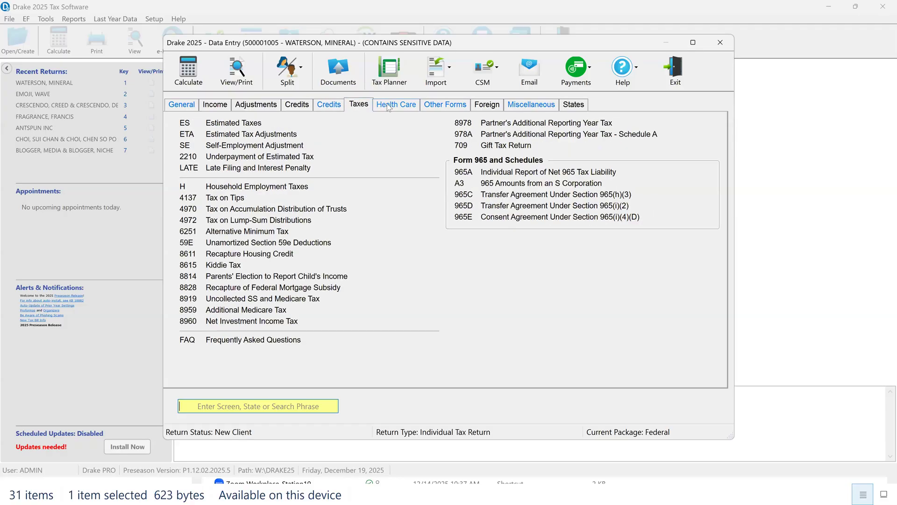
{"action": "left_click", "coordinate": [394, 105]}
{"action": "left_click", "coordinate": [448, 105]}
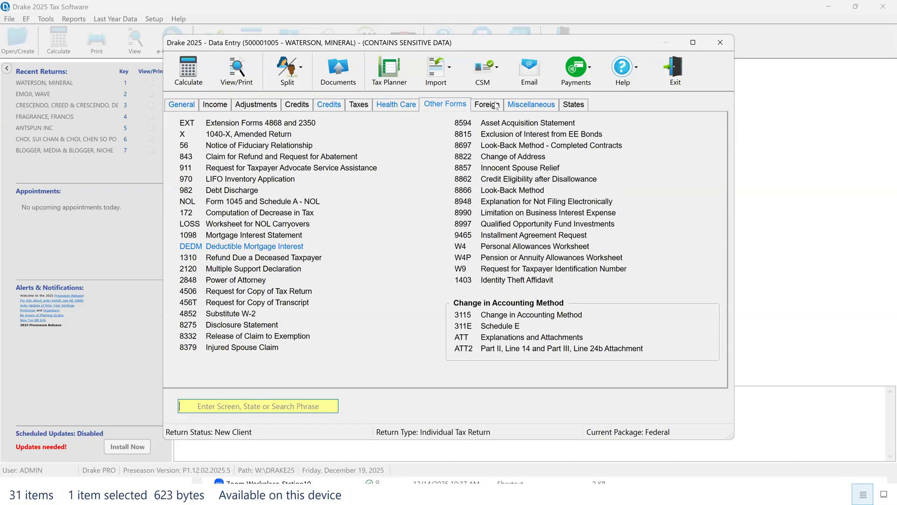
{"action": "left_click", "coordinate": [518, 105]}
{"action": "left_click", "coordinate": [180, 108]}
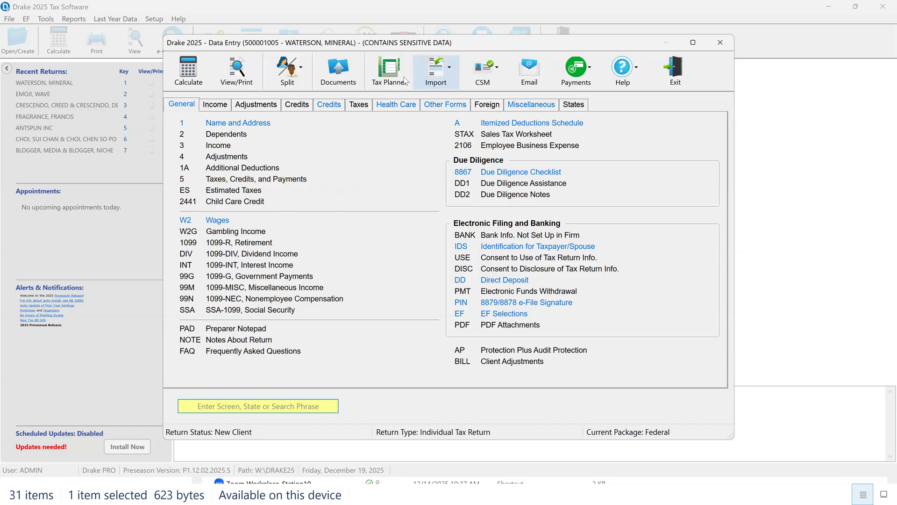
{"action": "left_click", "coordinate": [329, 104]}
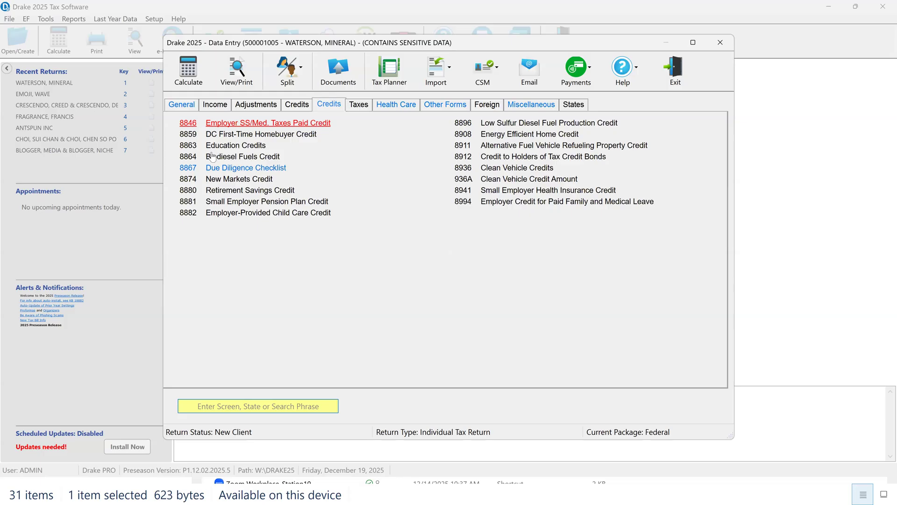
{"action": "left_click", "coordinate": [181, 105]}
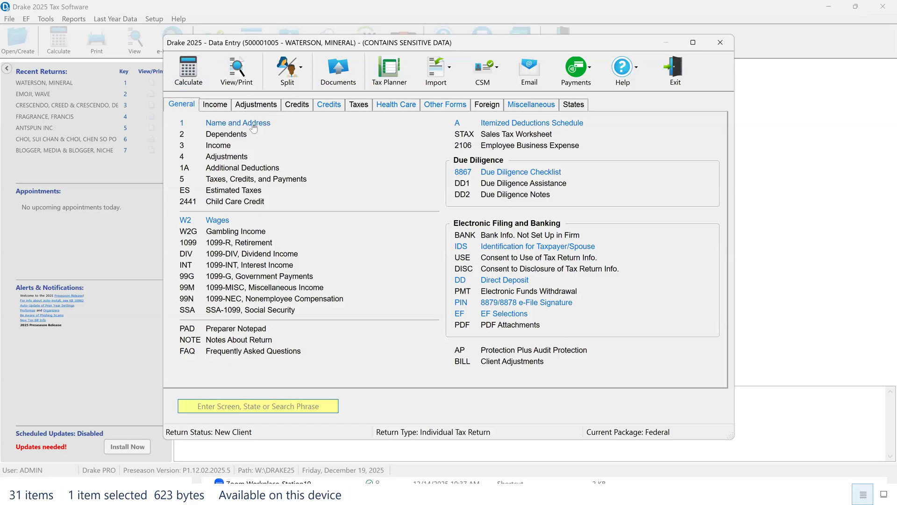
Step: Examine the Name and Address screen, the W-2 wages screen and a blank additional W-2 record, closing each without changes
{"action": "left_click", "coordinate": [239, 124]}
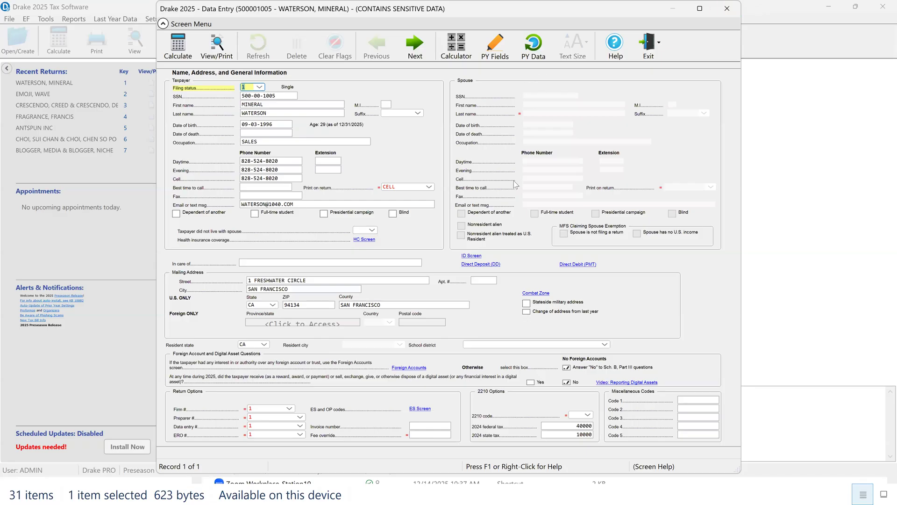
{"action": "left_click", "coordinate": [726, 8]}
{"action": "left_click", "coordinate": [218, 220]}
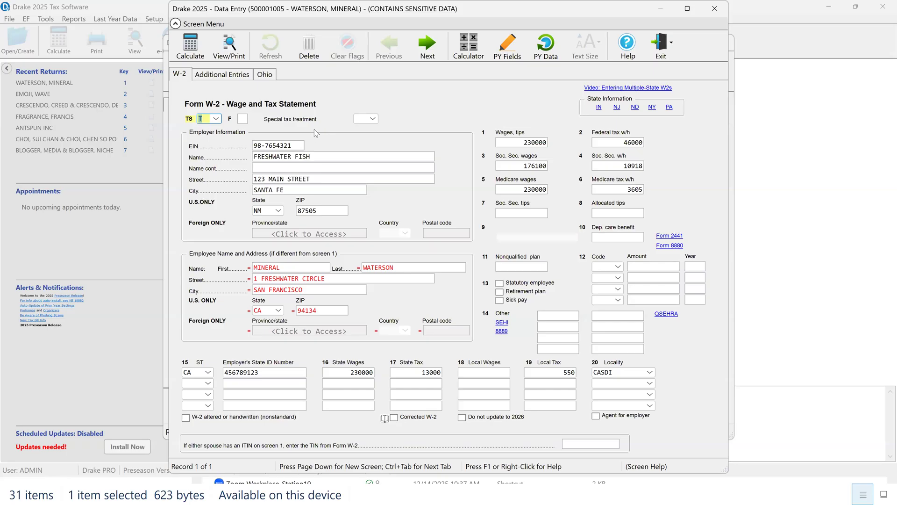
{"action": "key", "text": "Page_Down"}
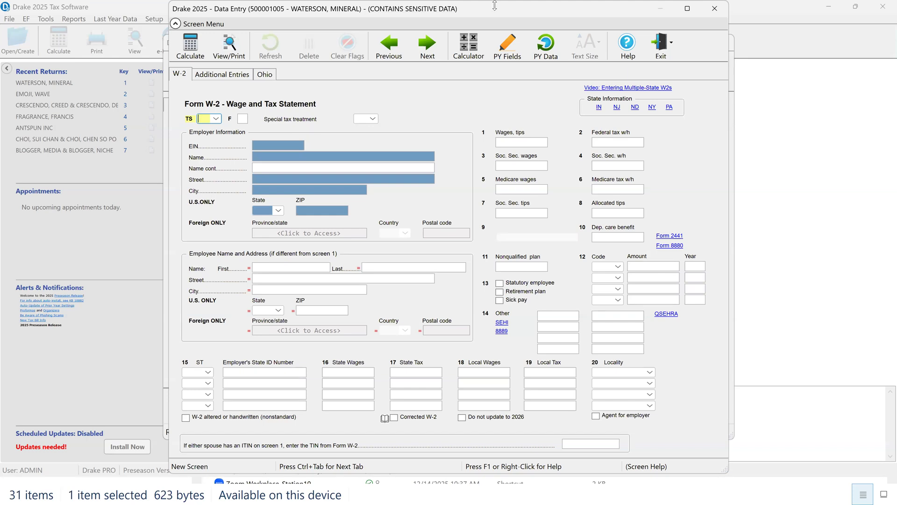
{"action": "left_click", "coordinate": [715, 10]}
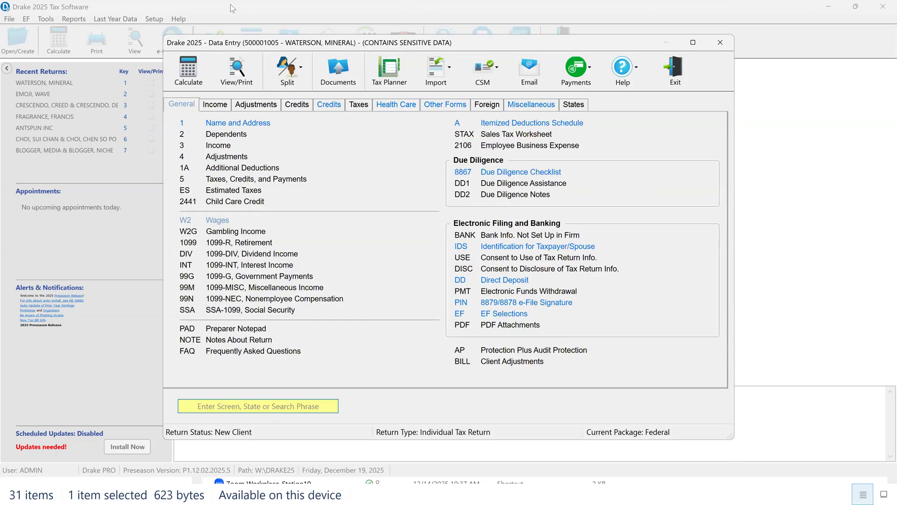
Step: Calculate the return for viewing and mark the empty apartment number field on Form 1040 as verified
{"action": "key", "text": "Escape"}
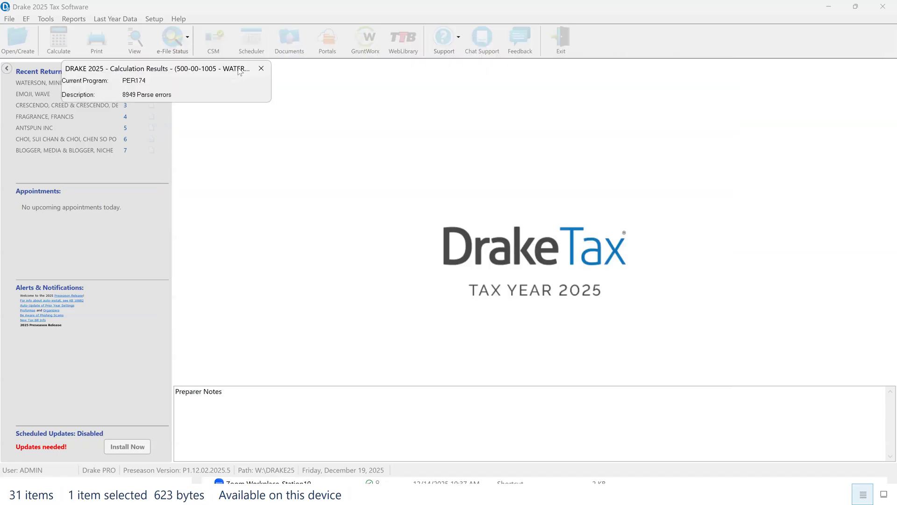
{"action": "left_click", "coordinate": [516, 286]}
{"action": "left_click", "coordinate": [34, 90]}
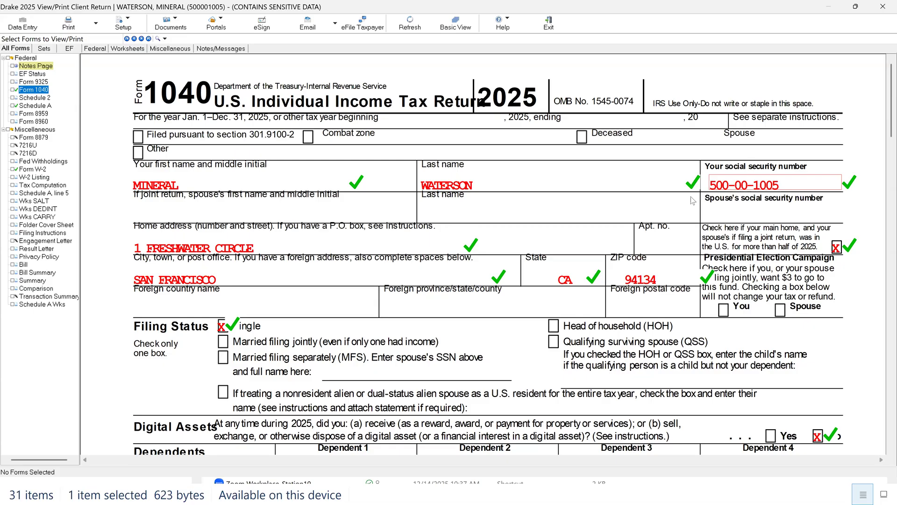
{"action": "scroll", "coordinate": [651, 205], "scroll_direction": "down", "scroll_amount": 3}
{"action": "scroll", "coordinate": [614, 215], "scroll_direction": "up", "scroll_amount": 3}
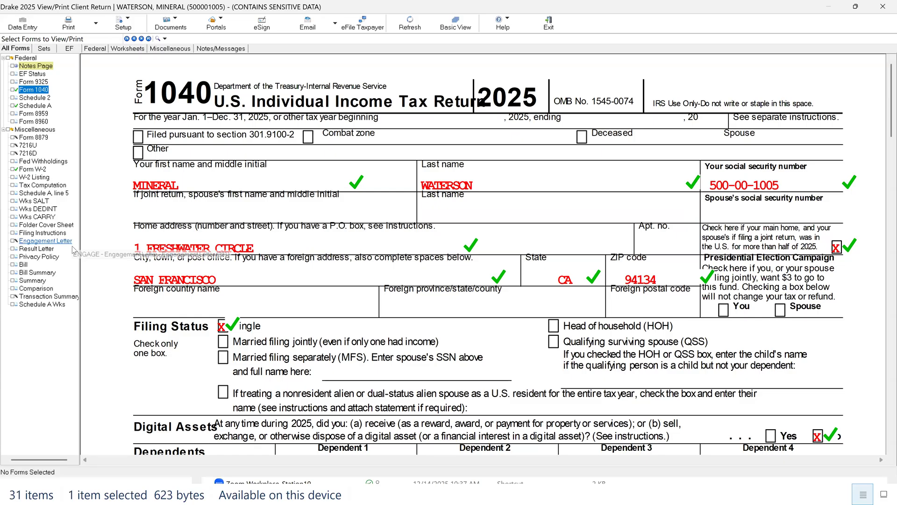
{"action": "left_click", "coordinate": [669, 244]}
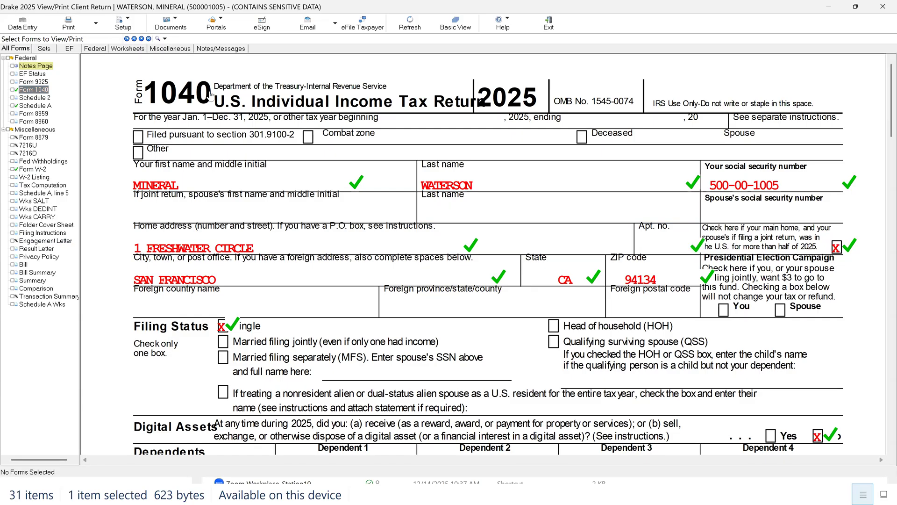
Step: Return to data entry, append an apartment number to the taxpayer's street address on the Name and Address screen, and close it
{"action": "left_click", "coordinate": [24, 24]}
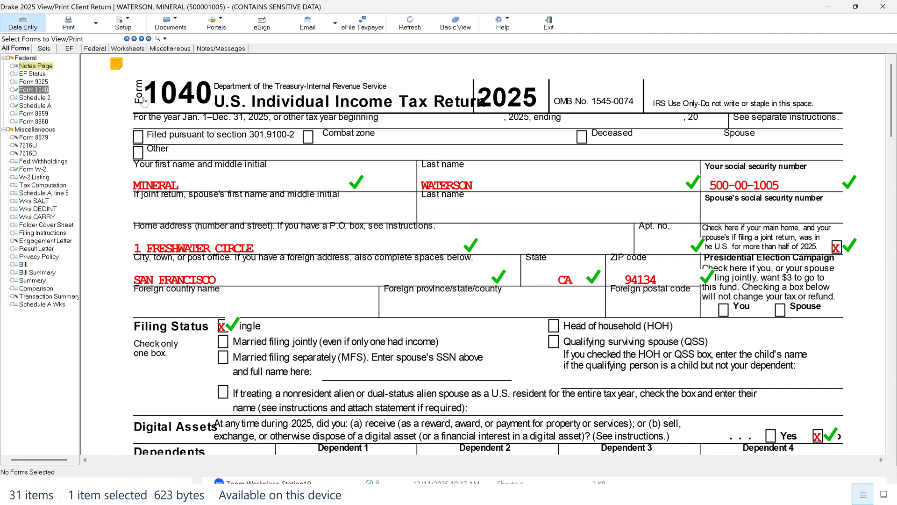
{"action": "left_click", "coordinate": [252, 123]}
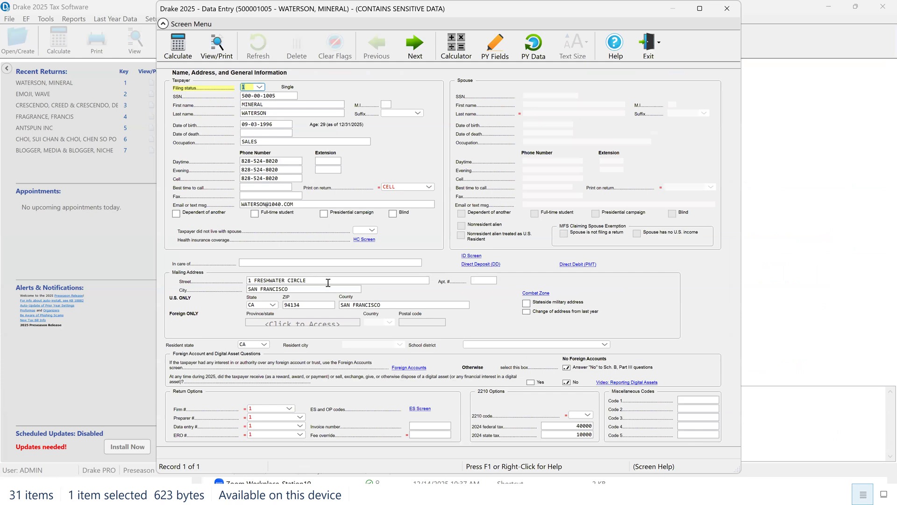
{"action": "left_click", "coordinate": [334, 279]}
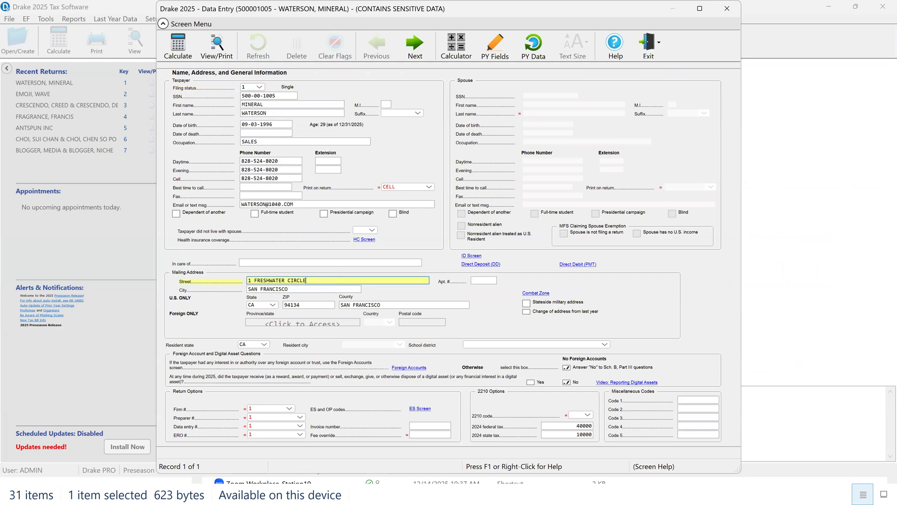
{"action": "type", "text": "APP . 101"}
{"action": "left_click", "coordinate": [725, 10]}
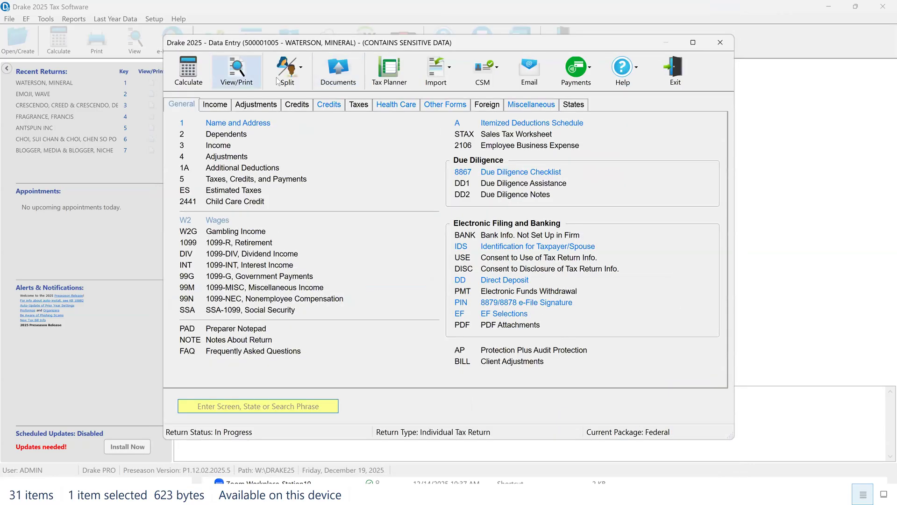
Step: Recalculate the return for viewing and open Form 1040 to check the field flagged after the address edit
{"action": "left_click", "coordinate": [233, 72]}
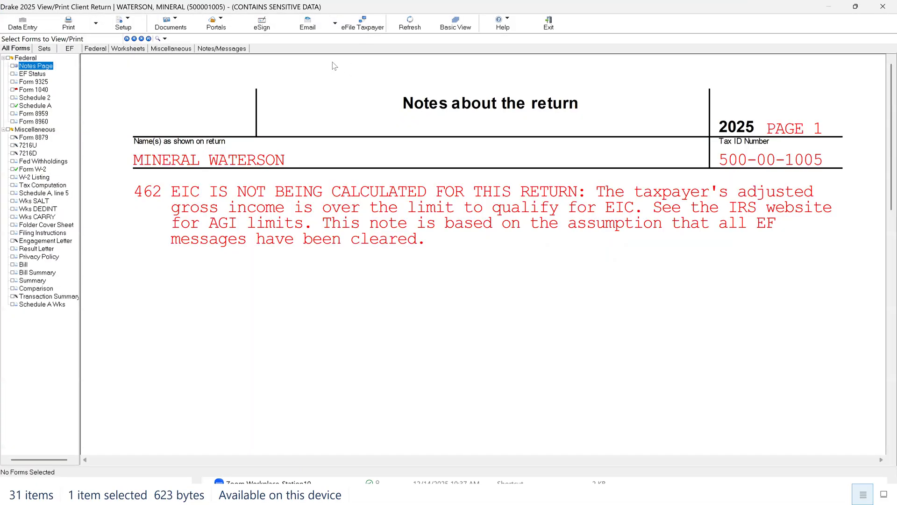
{"action": "left_click", "coordinate": [35, 92]}
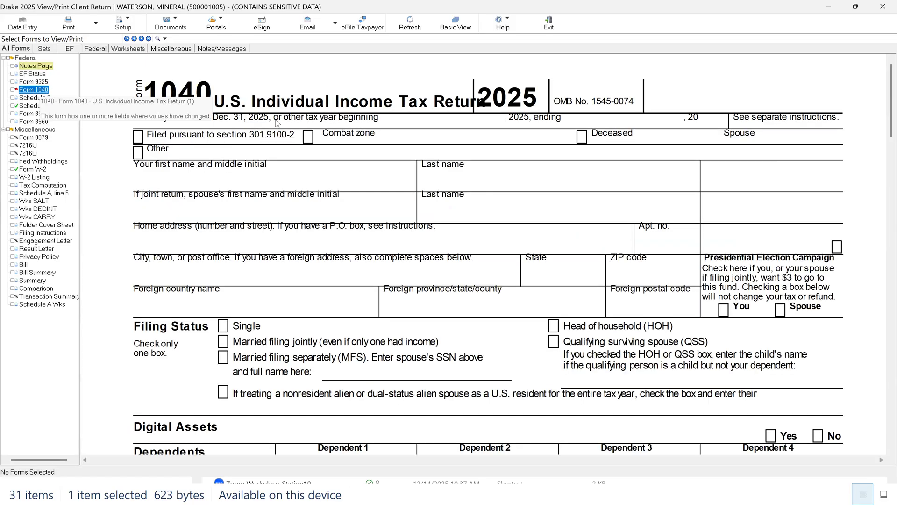
Step: Return to the Name and Address screen in data entry and move the apartment number from the street line to the Apt. # field
{"action": "left_click", "coordinate": [692, 248]}
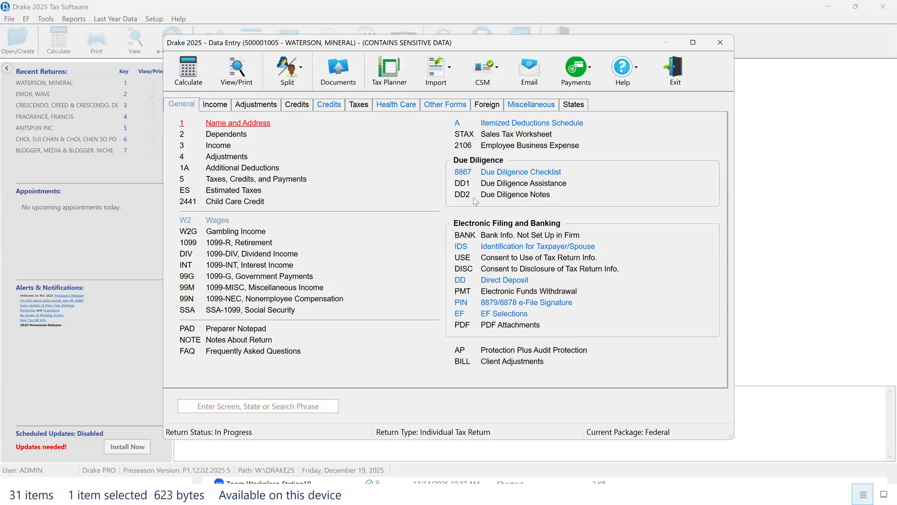
{"action": "key", "text": "Return"}
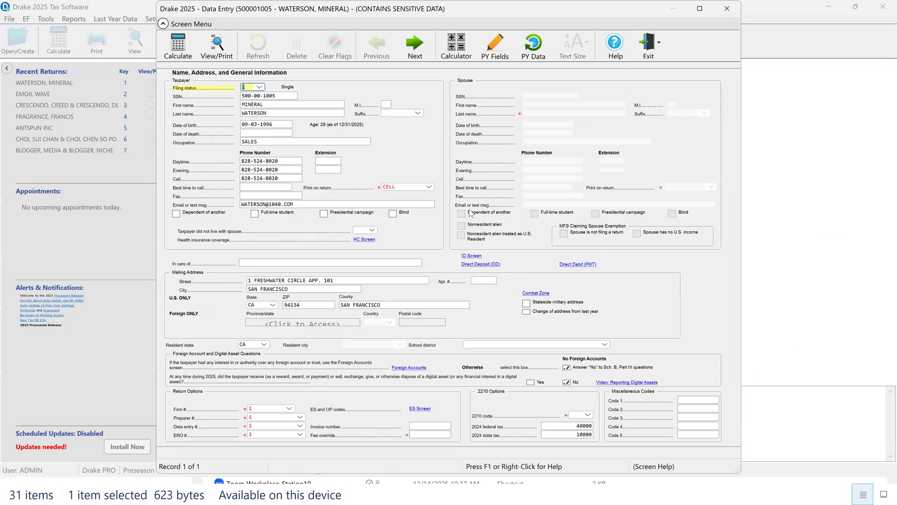
{"action": "left_click", "coordinate": [306, 279]}
{"action": "left_click_drag", "start_coordinate": [306, 280], "coordinate": [342, 280]}
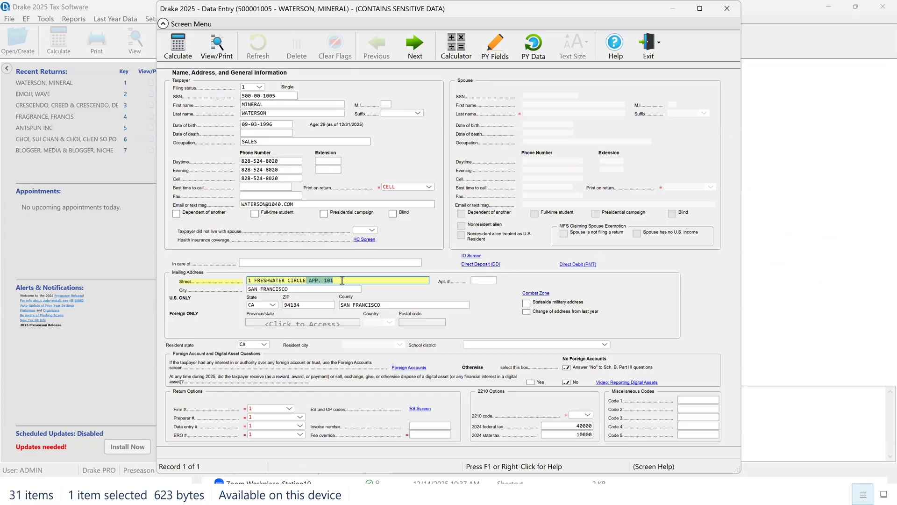
{"action": "key", "text": "ctrl+x"}
{"action": "key", "text": "Tab"}
{"action": "type", "text": "10"}
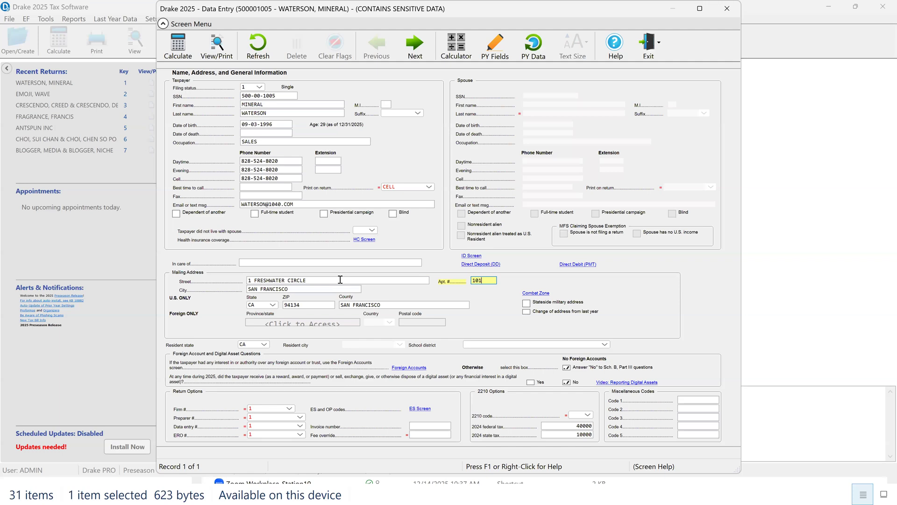
Step: Mark Change of address from last year, leave Stateside military address unmarked, and close the Name and Address screen
{"action": "left_click", "coordinate": [527, 312]}
{"action": "left_click", "coordinate": [526, 311]}
{"action": "left_click", "coordinate": [527, 303]}
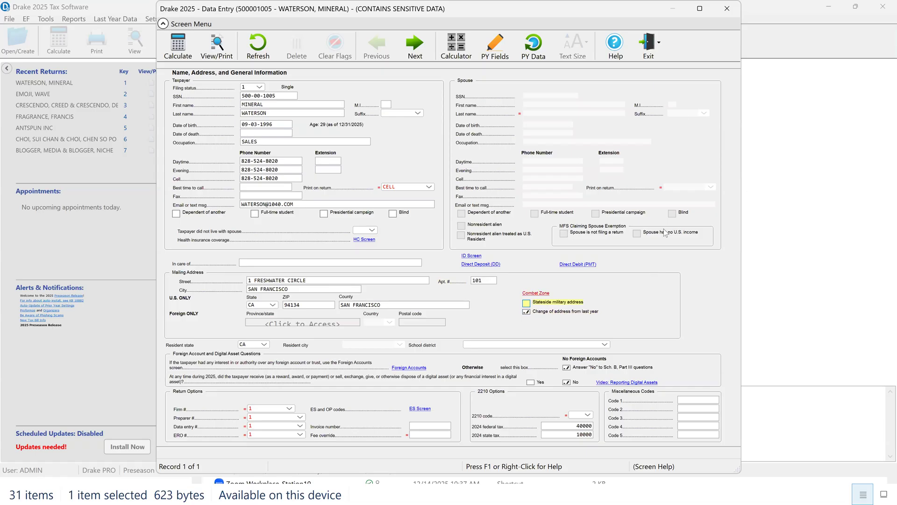
{"action": "left_click", "coordinate": [727, 8]}
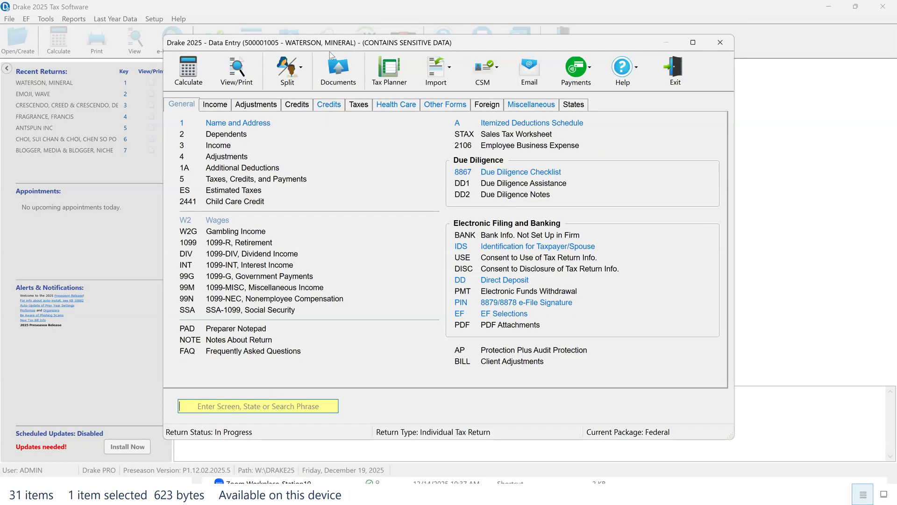
Step: Recalculate the return for viewing and mark the apartment number and home address fields on Form 1040 as verified
{"action": "left_click", "coordinate": [243, 74]}
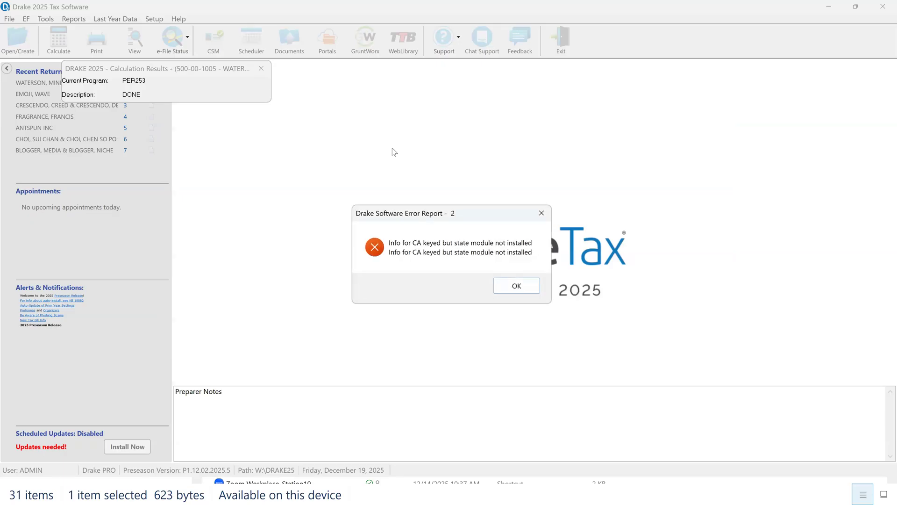
{"action": "left_click", "coordinate": [517, 285]}
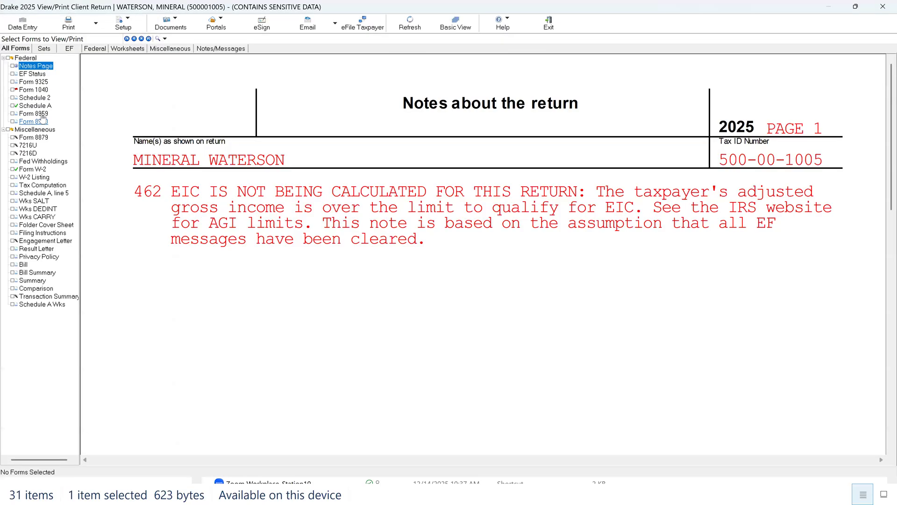
{"action": "left_click", "coordinate": [34, 89]}
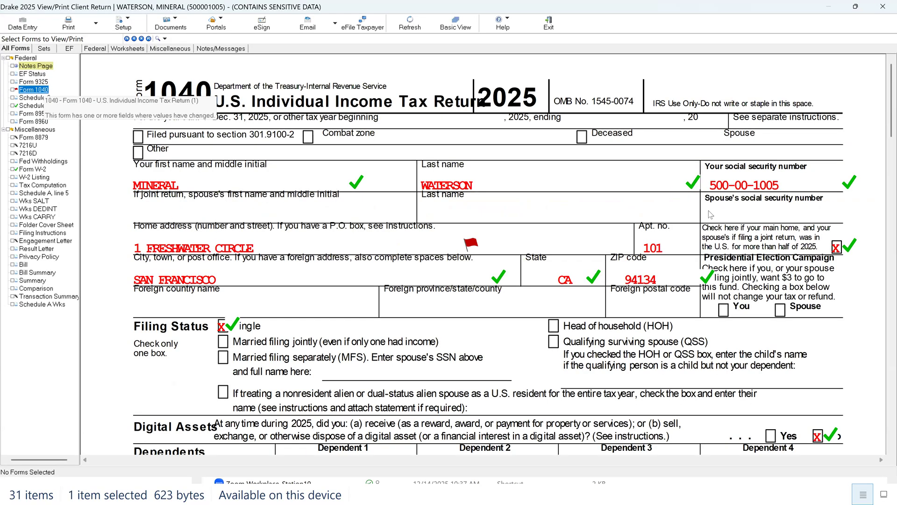
{"action": "left_click", "coordinate": [664, 258]}
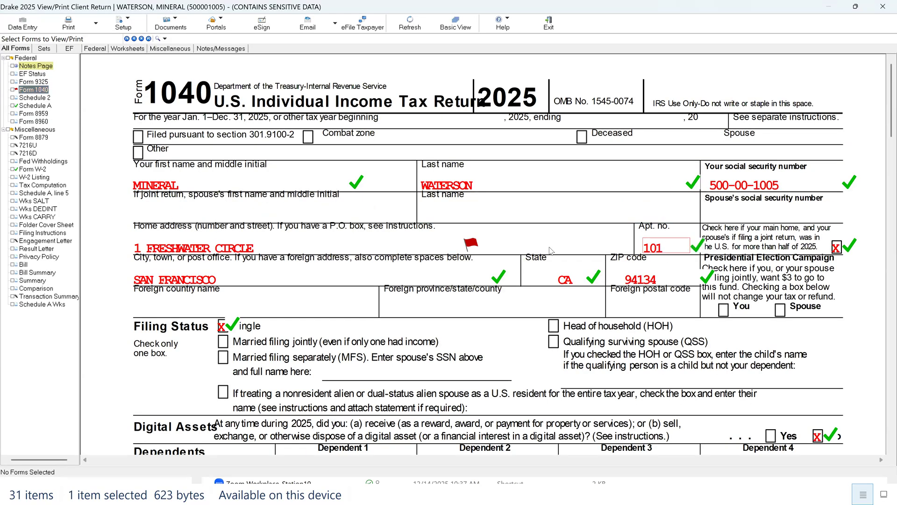
{"action": "left_click", "coordinate": [460, 248]}
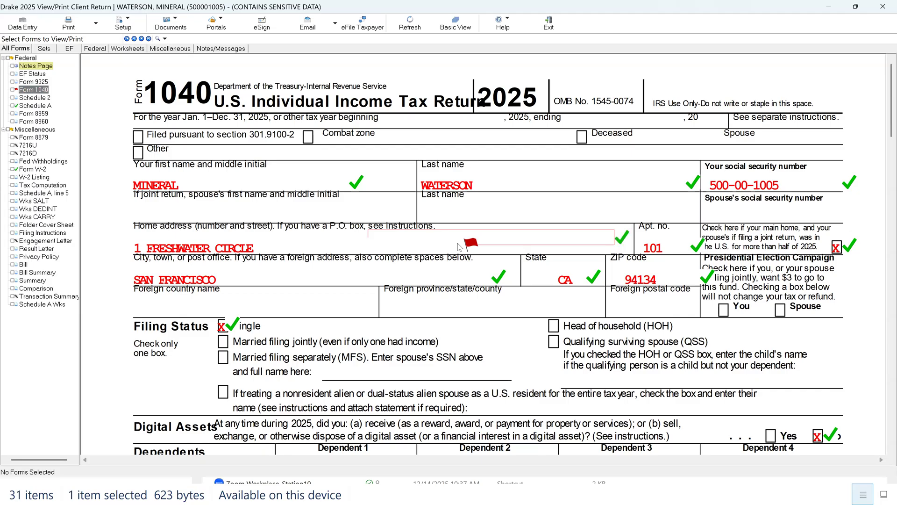
{"action": "left_click", "coordinate": [461, 244]}
{"action": "left_click", "coordinate": [462, 244]}
{"action": "left_click", "coordinate": [461, 244]}
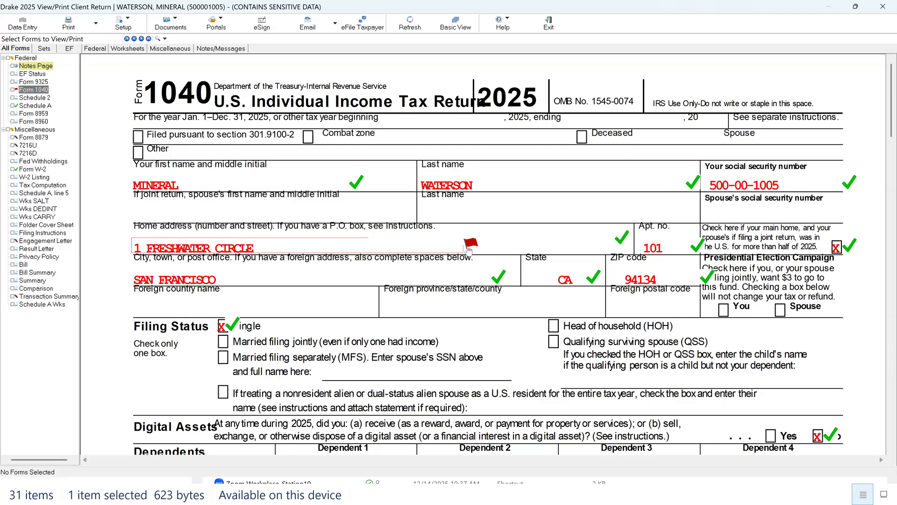
{"action": "left_click", "coordinate": [469, 248]}
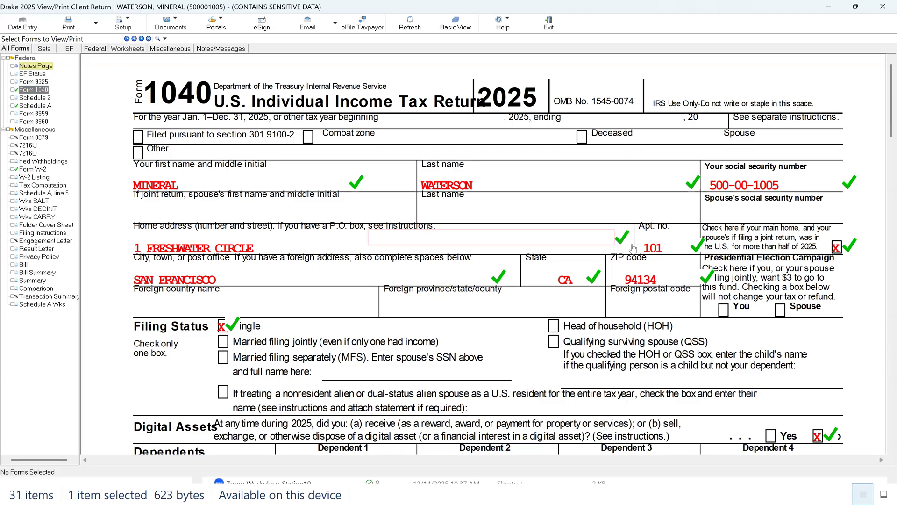
Step: Cycle the Form 1040 apartment number field's review mark between flagged and verified, leaving it verified
{"action": "left_click", "coordinate": [684, 248]}
{"action": "left_click", "coordinate": [684, 247]}
{"action": "left_click", "coordinate": [684, 248]}
{"action": "left_click", "coordinate": [684, 247]}
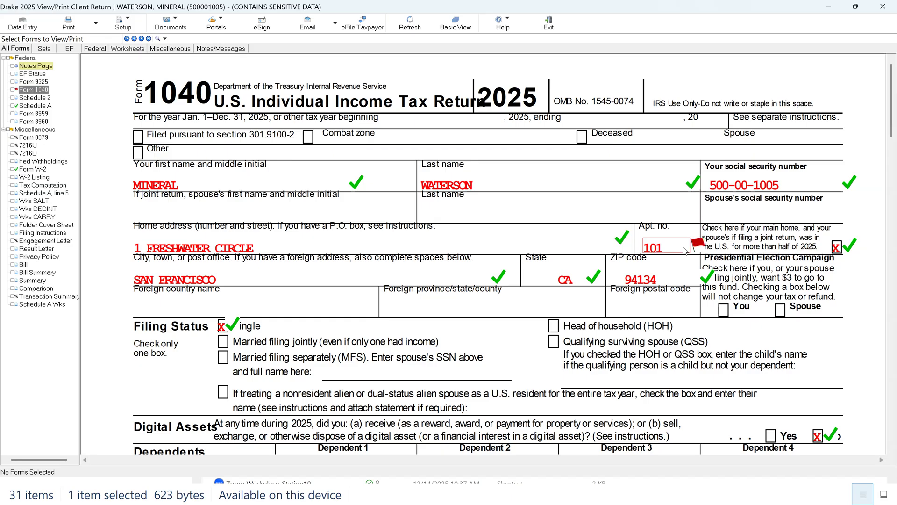
{"action": "left_click", "coordinate": [684, 249]}
{"action": "left_click", "coordinate": [684, 249]}
{"action": "left_click", "coordinate": [683, 249]}
{"action": "left_click", "coordinate": [684, 249]}
{"action": "left_click", "coordinate": [684, 249]}
{"action": "left_click", "coordinate": [684, 249]}
{"action": "left_click", "coordinate": [683, 249]}
{"action": "left_click", "coordinate": [684, 249]}
Step: Look over the dependents and income sections of Form 1040, and open Schedule A
{"action": "scroll", "coordinate": [635, 253], "scroll_direction": "down", "scroll_amount": 5}
{"action": "scroll", "coordinate": [634, 254], "scroll_direction": "down", "scroll_amount": 1}
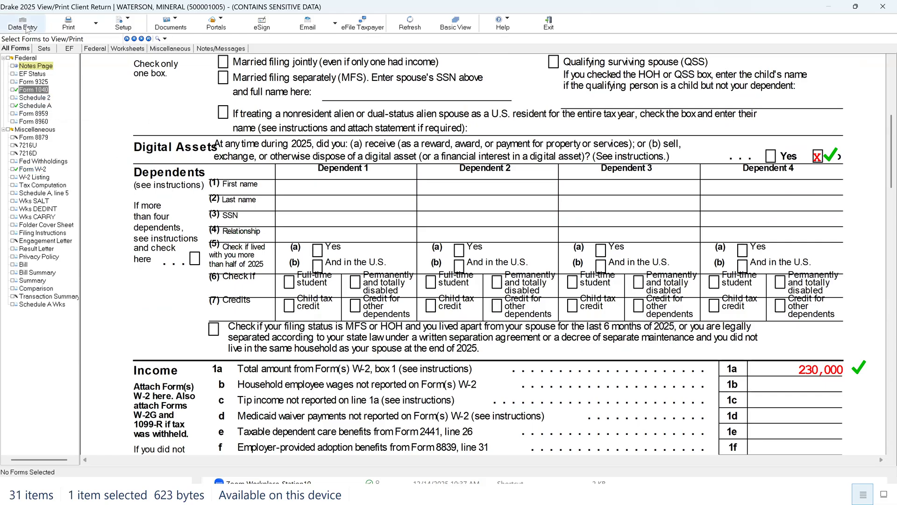
{"action": "left_click", "coordinate": [35, 105]}
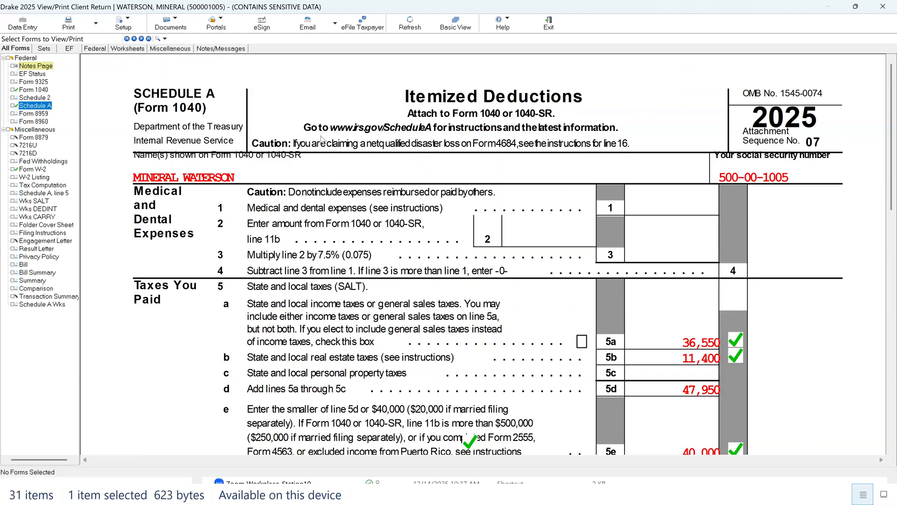
Step: Open the Itemized Deductions Schedule in data entry and examine its income tax, Force income tax, real estate and mortgage interest fields
{"action": "left_click", "coordinate": [21, 24]}
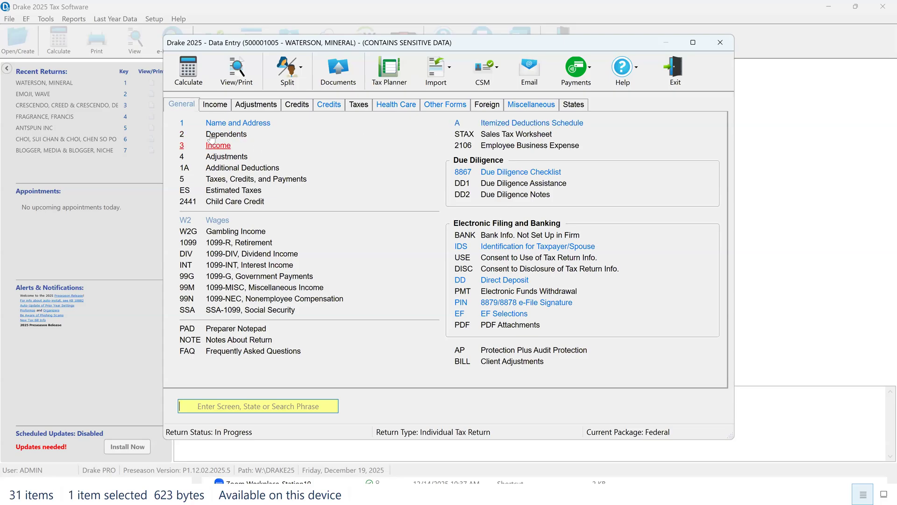
{"action": "left_click", "coordinate": [539, 126]}
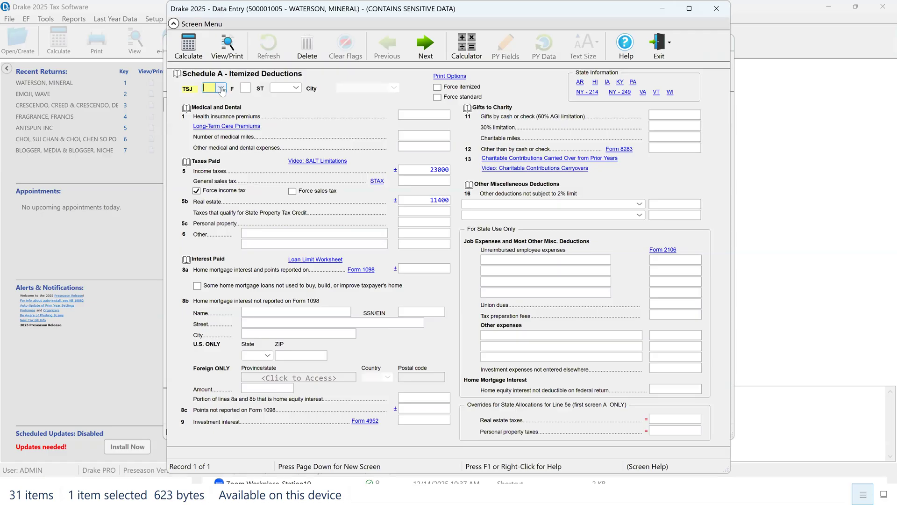
{"action": "left_click", "coordinate": [424, 172]}
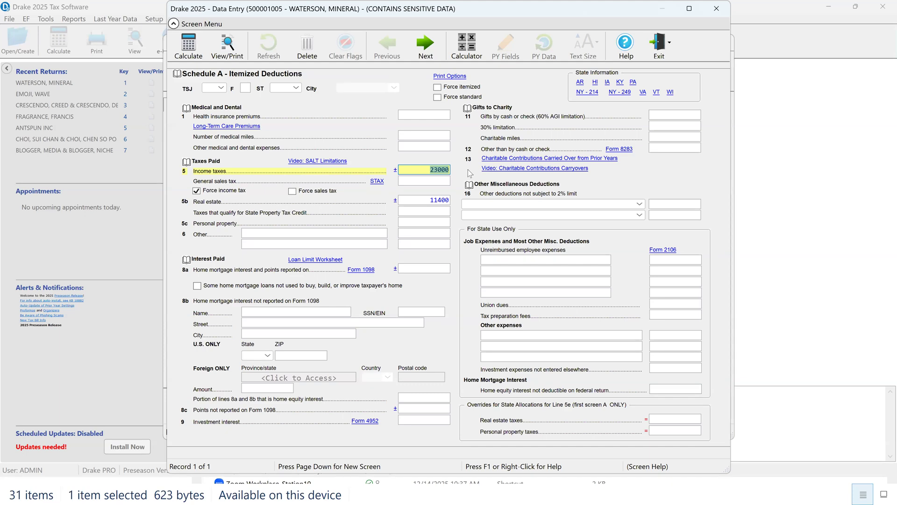
{"action": "left_click", "coordinate": [196, 191]}
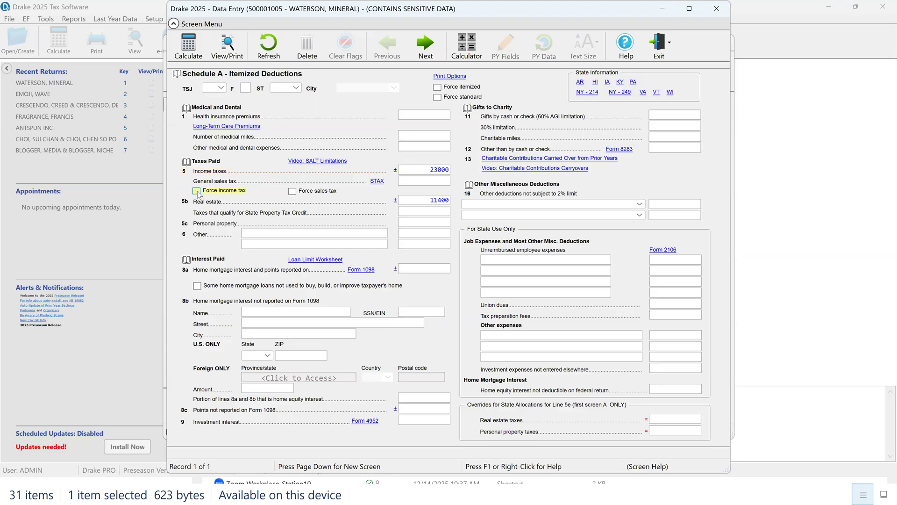
{"action": "left_click", "coordinate": [430, 201]}
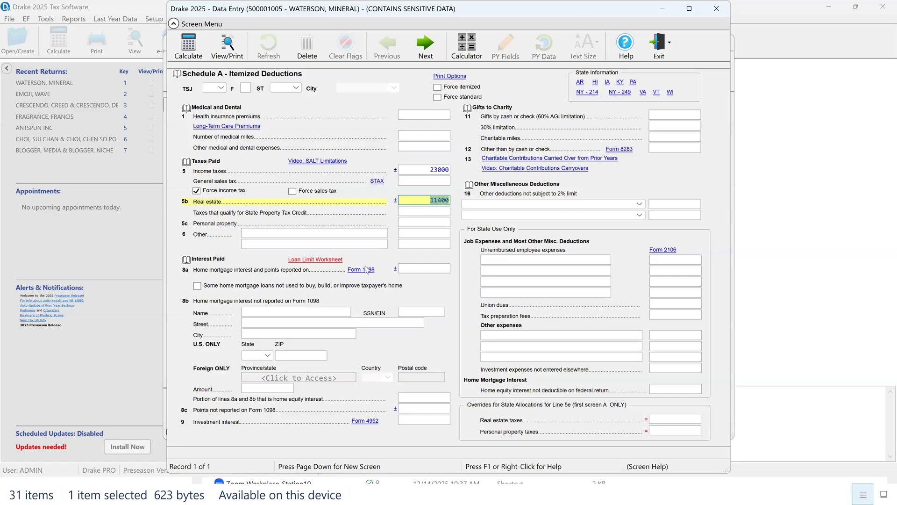
{"action": "left_click", "coordinate": [432, 267]}
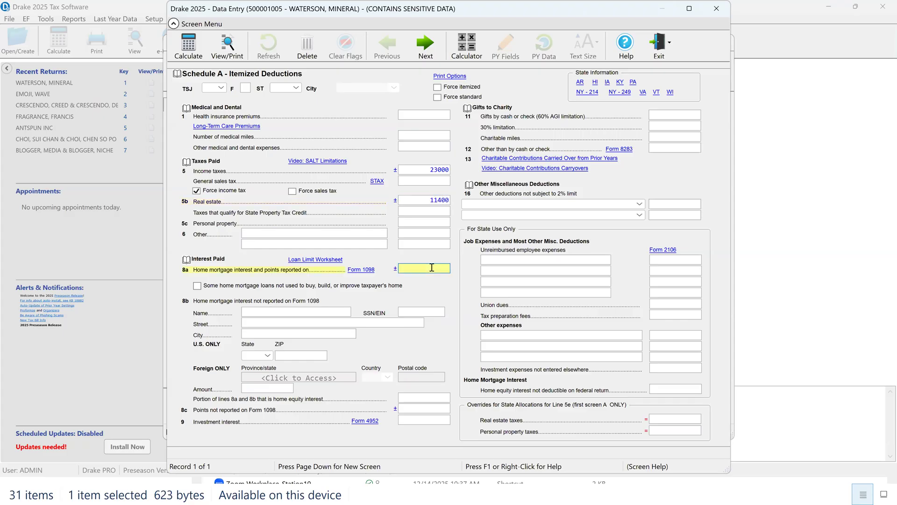
Step: Open the Loan Limit Worksheet, examine its mortgage balance lines, total interest paid and Schedule A carry option, and close it without changes
{"action": "left_click", "coordinate": [327, 261]}
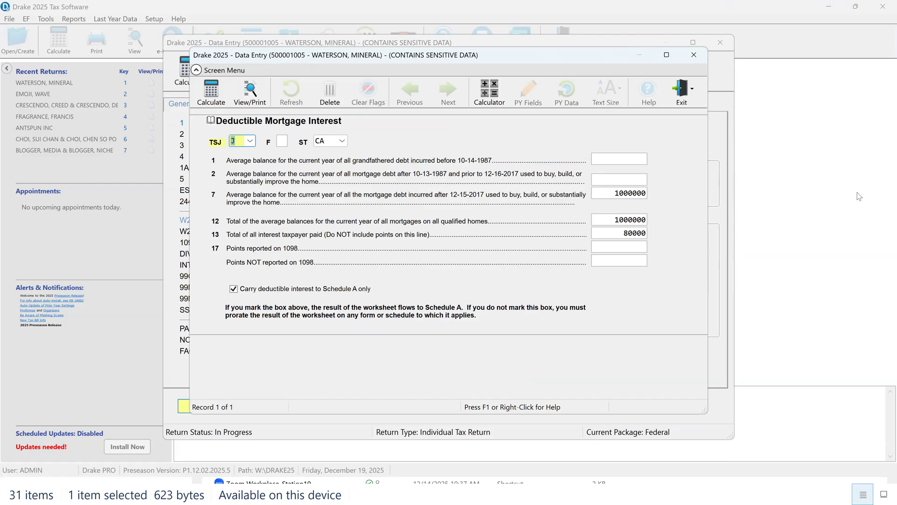
{"action": "left_click", "coordinate": [634, 160]}
{"action": "left_click", "coordinate": [632, 178]}
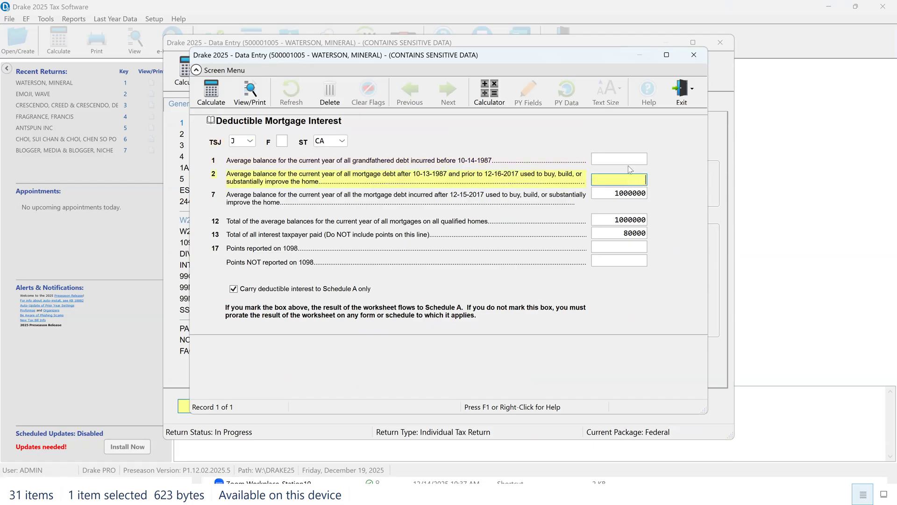
{"action": "left_click", "coordinate": [631, 159]}
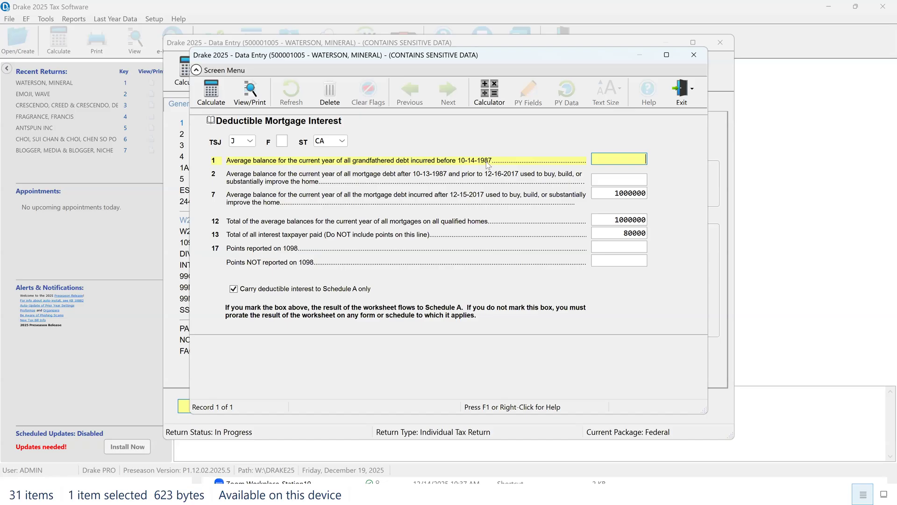
{"action": "left_click", "coordinate": [610, 179]}
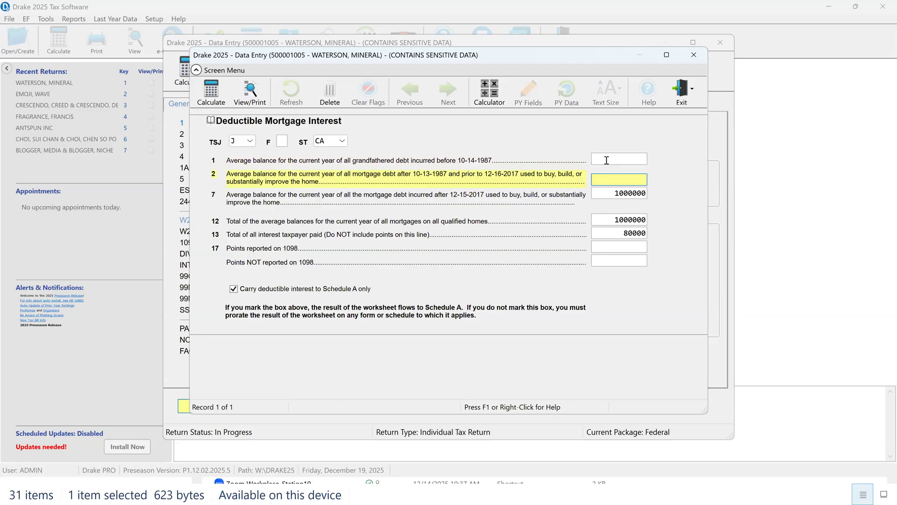
{"action": "left_click", "coordinate": [607, 160]}
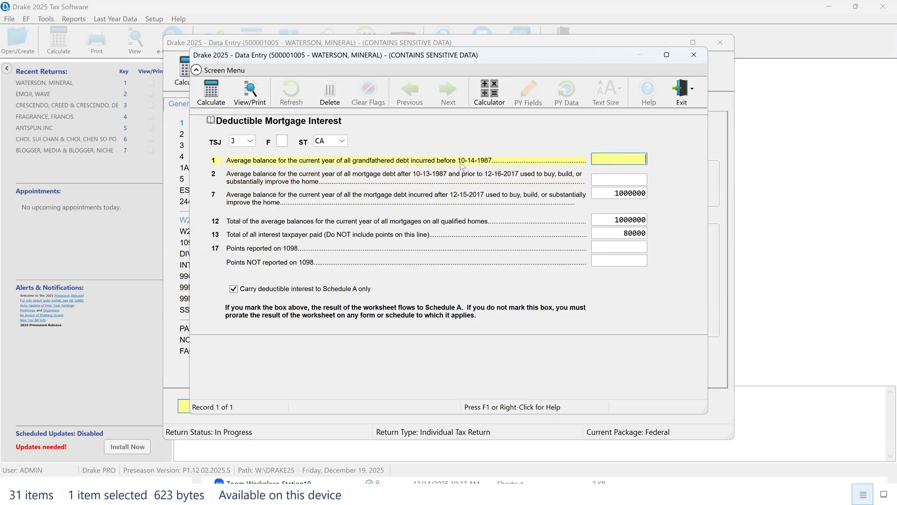
{"action": "left_click", "coordinate": [620, 178]}
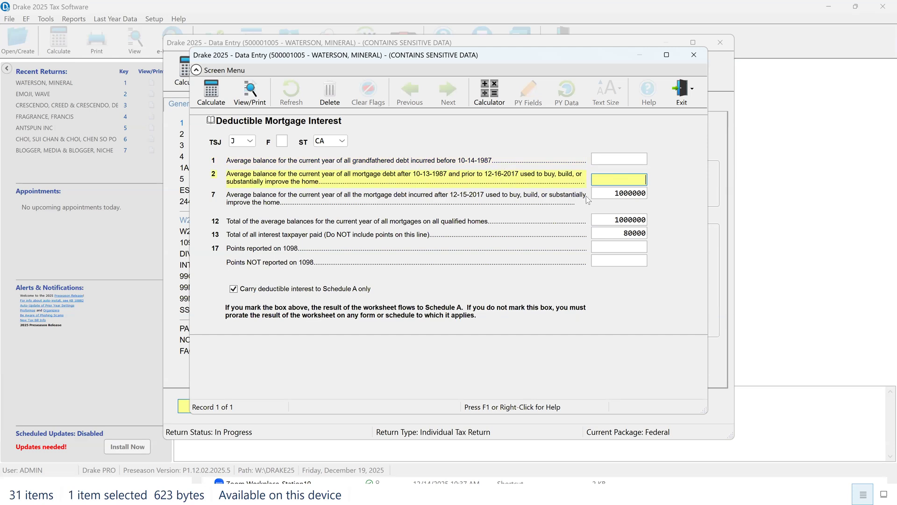
{"action": "left_click", "coordinate": [611, 193]}
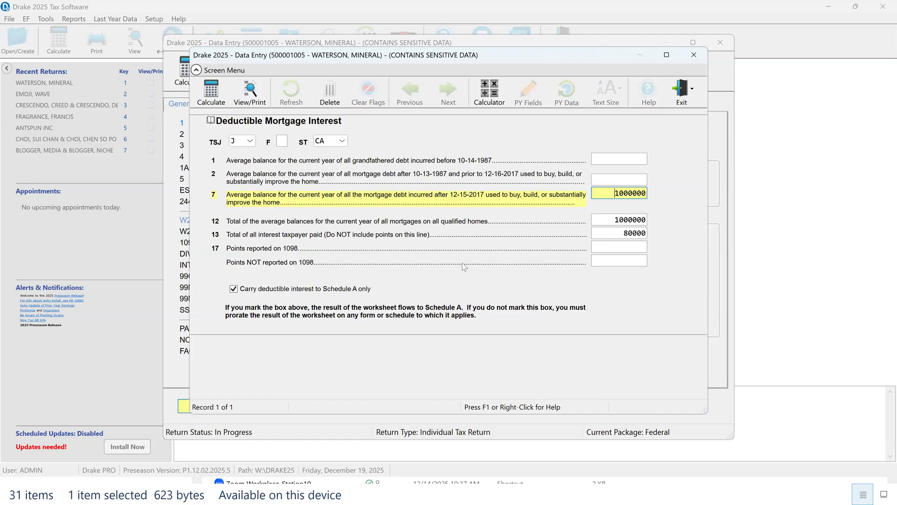
{"action": "left_click", "coordinate": [233, 289]}
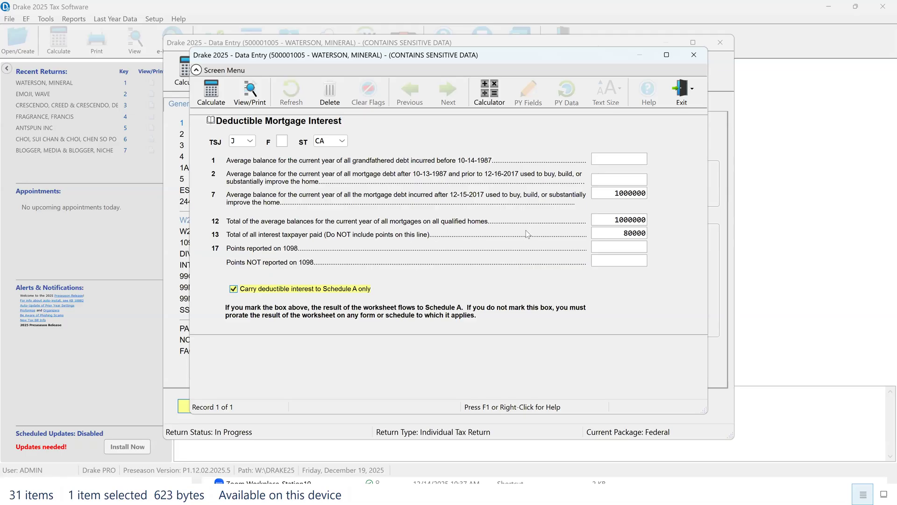
{"action": "left_click", "coordinate": [631, 236]}
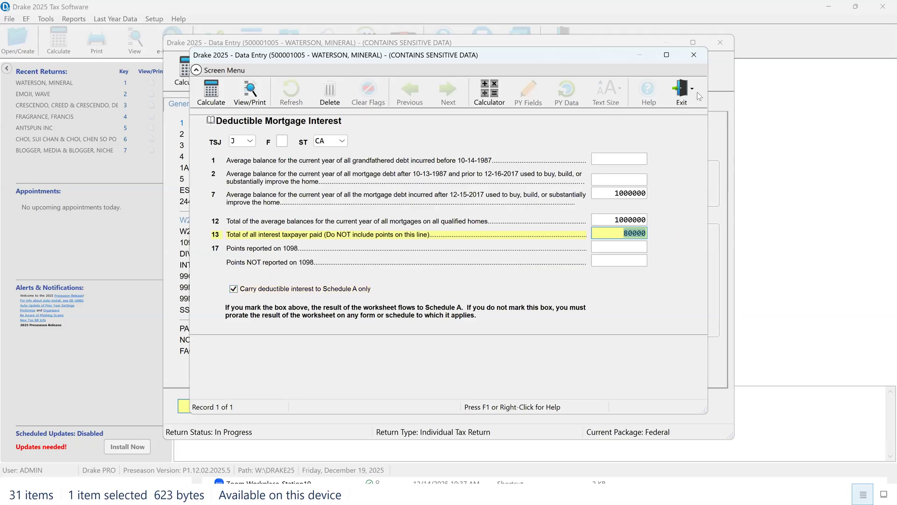
{"action": "left_click", "coordinate": [693, 56]}
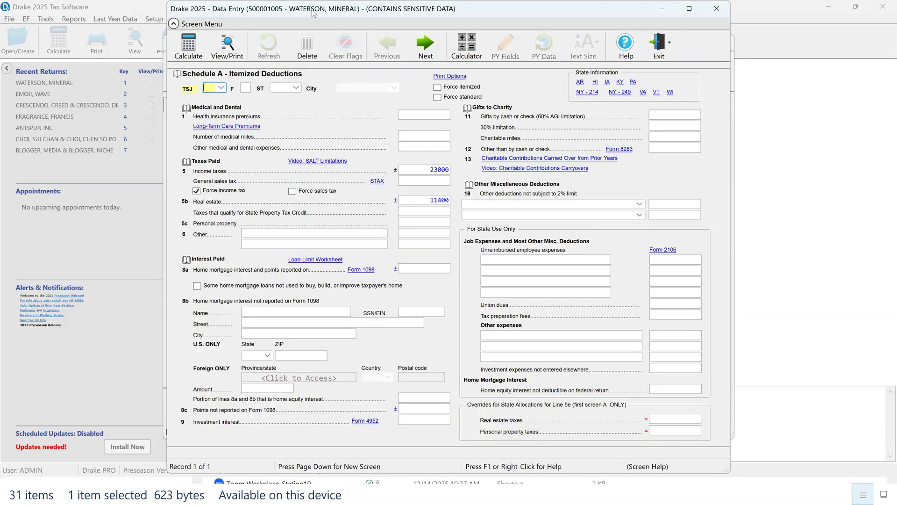
Step: Recalculate the return for viewing and examine the taxes paid and mortgage interest lines of Schedule A
{"action": "left_click", "coordinate": [227, 50]}
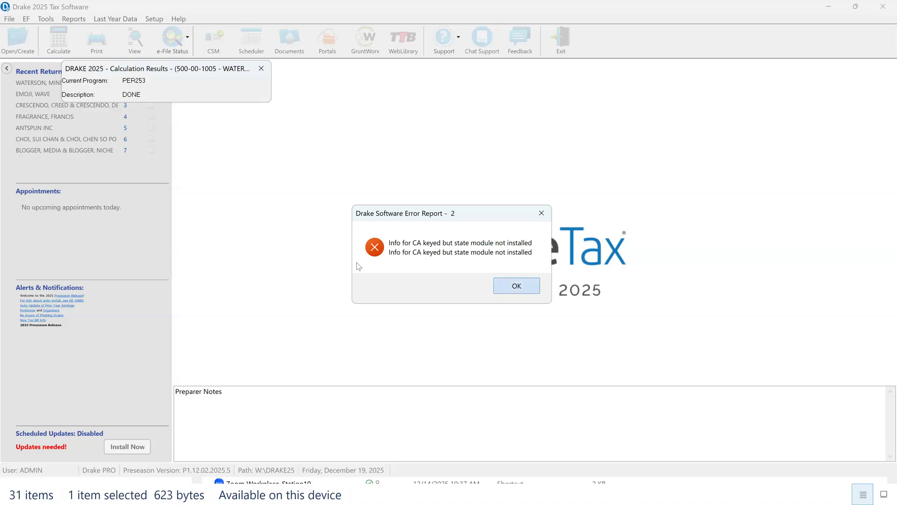
{"action": "left_click", "coordinate": [505, 286]}
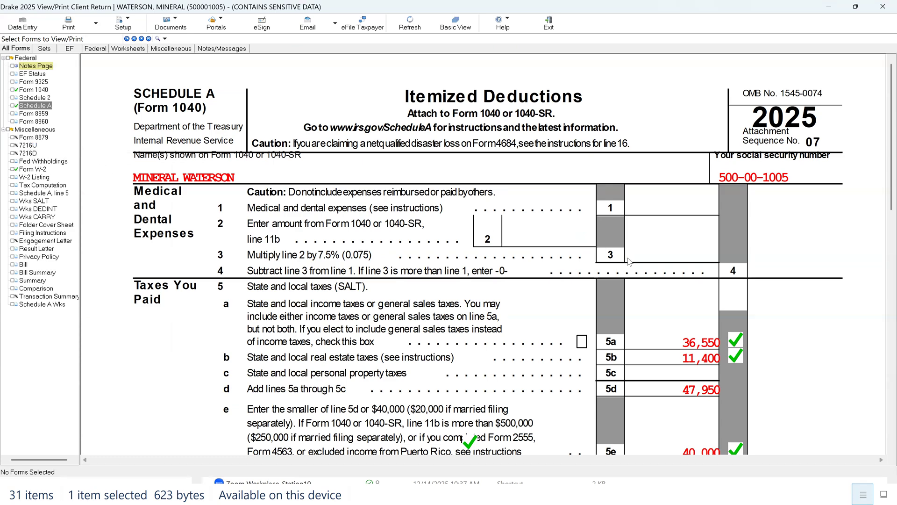
{"action": "scroll", "coordinate": [617, 268], "scroll_direction": "down", "scroll_amount": 8}
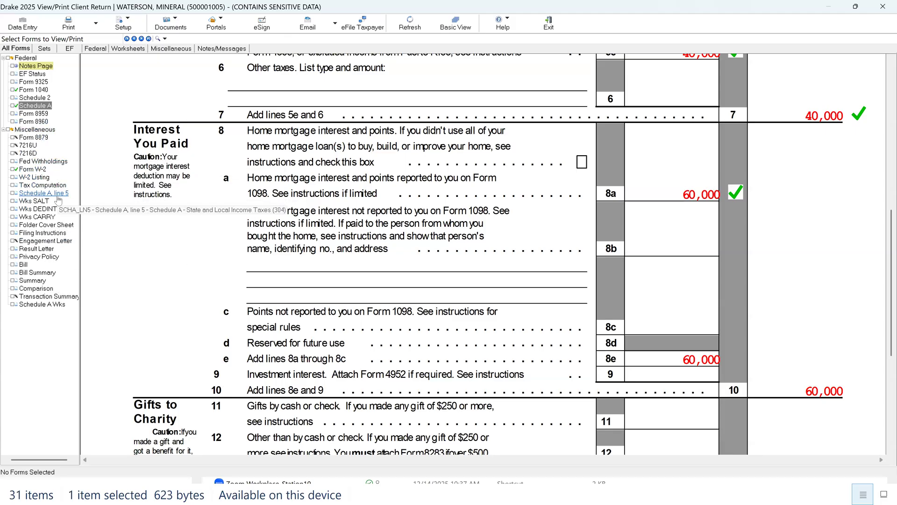
Step: Open the deductible home mortgage interest worksheet (Wks DEDINT) and mark lines 7 and 8 as verified
{"action": "left_click", "coordinate": [51, 209]}
{"action": "left_click", "coordinate": [821, 270]}
{"action": "left_click", "coordinate": [825, 301]}
{"action": "scroll", "coordinate": [832, 296], "scroll_direction": "down", "scroll_amount": 3}
{"action": "scroll", "coordinate": [835, 298], "scroll_direction": "down", "scroll_amount": 4}
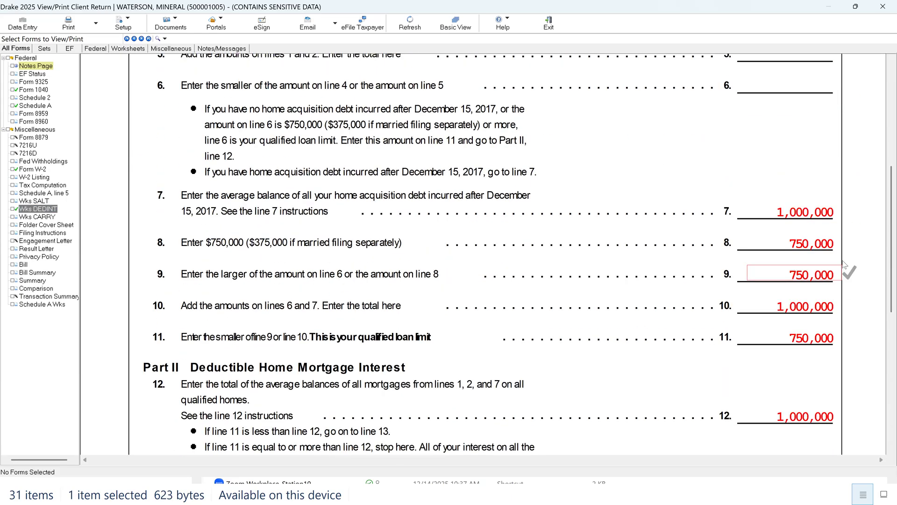
{"action": "left_click", "coordinate": [828, 214]}
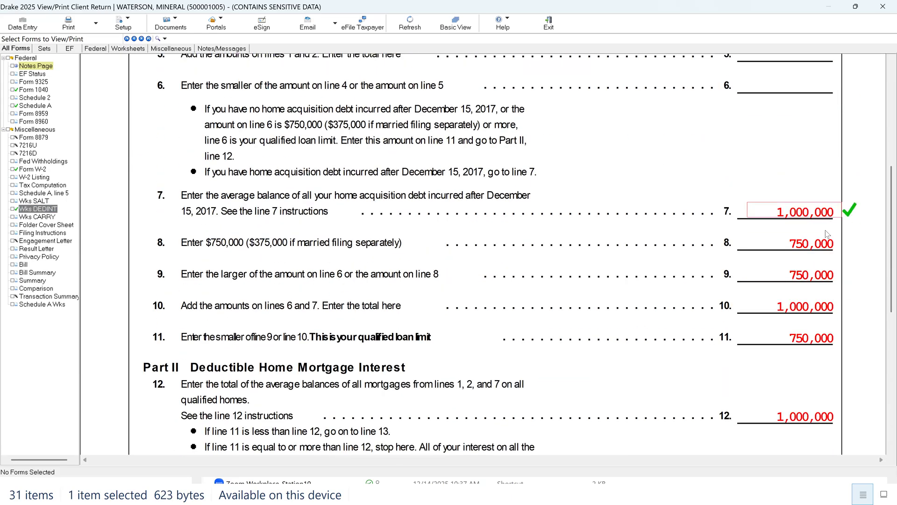
{"action": "left_click", "coordinate": [834, 242]}
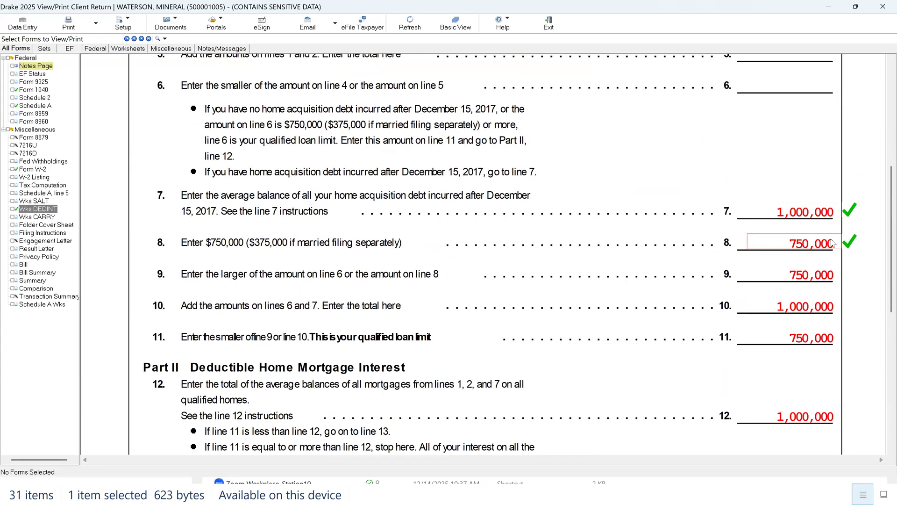
Step: Mark lines 13 through 16 in Part II of the mortgage interest worksheet as verified
{"action": "scroll", "coordinate": [825, 335], "scroll_direction": "down", "scroll_amount": 2}
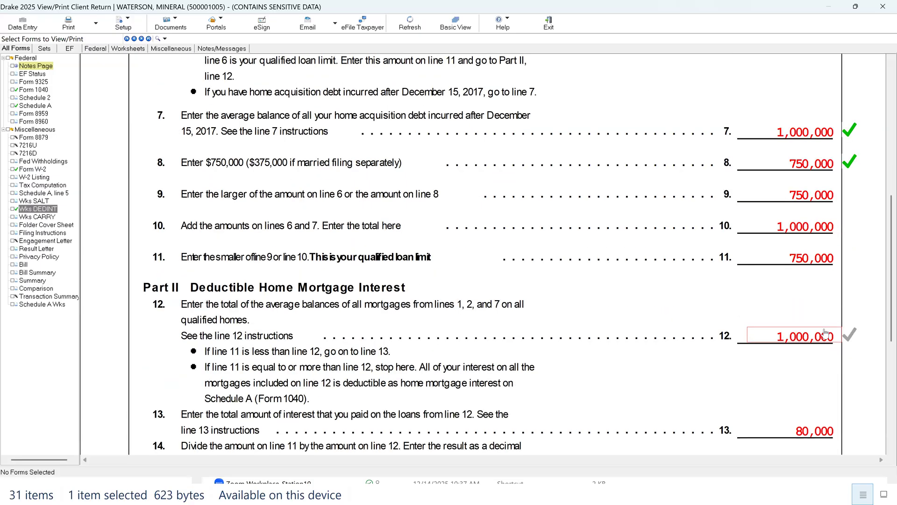
{"action": "scroll", "coordinate": [825, 335], "scroll_direction": "down", "scroll_amount": 3}
{"action": "left_click", "coordinate": [825, 345]}
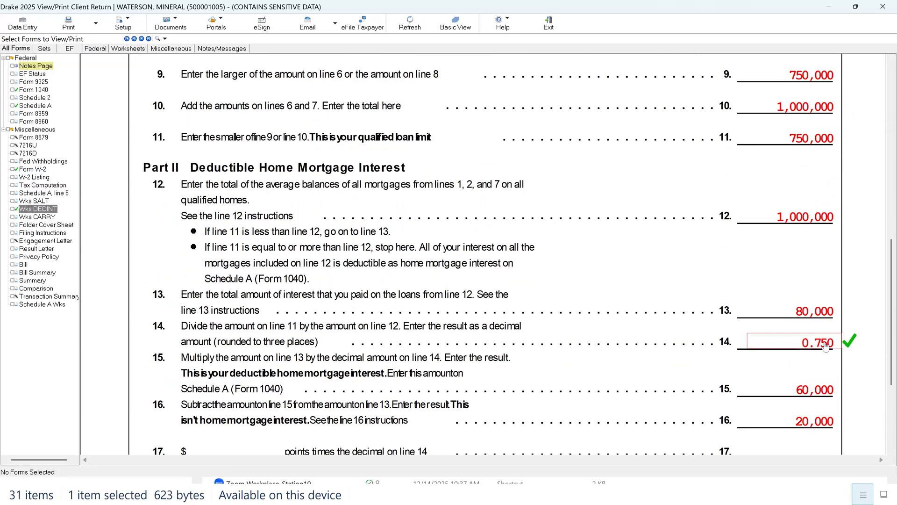
{"action": "left_click", "coordinate": [827, 316]}
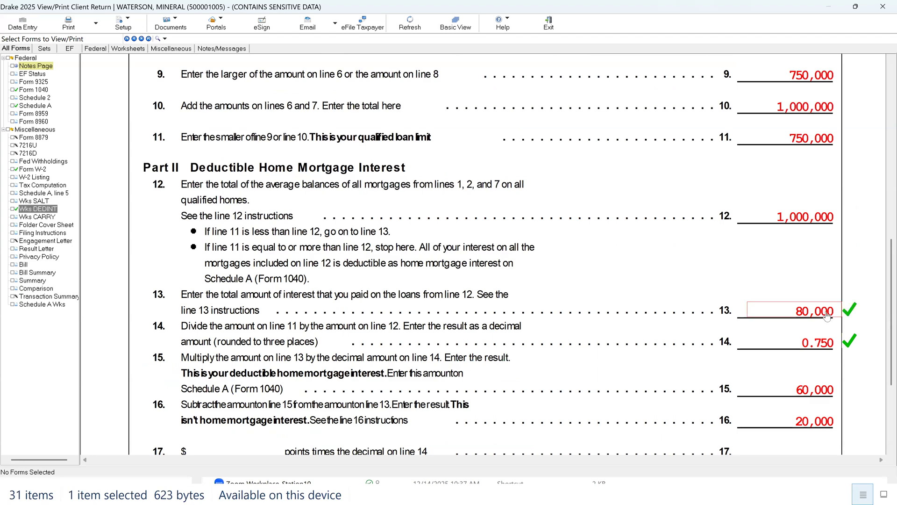
{"action": "left_click", "coordinate": [841, 387]}
{"action": "scroll", "coordinate": [841, 388], "scroll_direction": "down", "scroll_amount": 3}
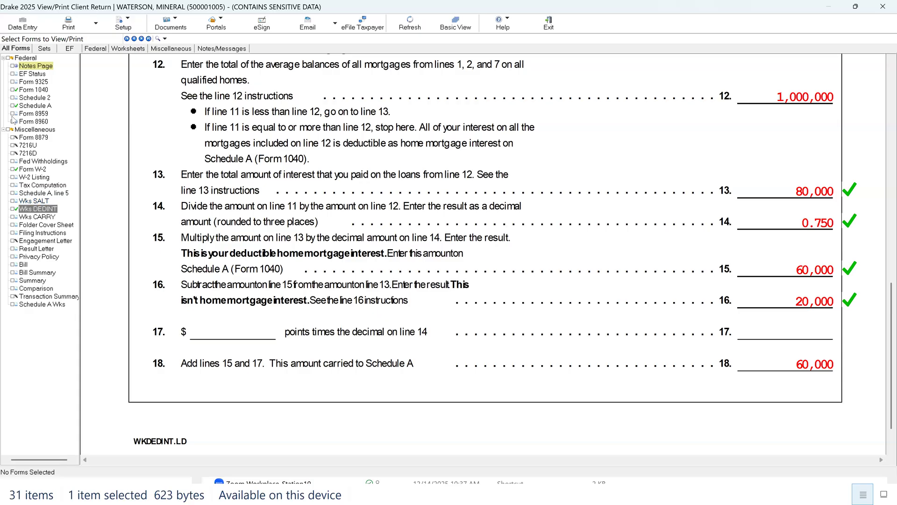
Step: Reopen Schedule A, examine its taxes paid and home mortgage interest lines, and return to Form 1040
{"action": "left_click", "coordinate": [38, 106]}
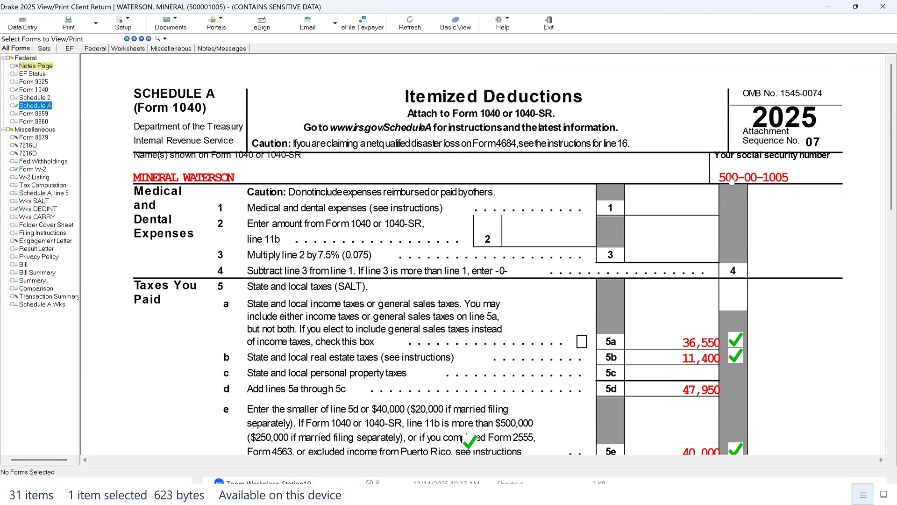
{"action": "scroll", "coordinate": [727, 238], "scroll_direction": "down", "scroll_amount": 3}
{"action": "scroll", "coordinate": [709, 313], "scroll_direction": "down", "scroll_amount": 3}
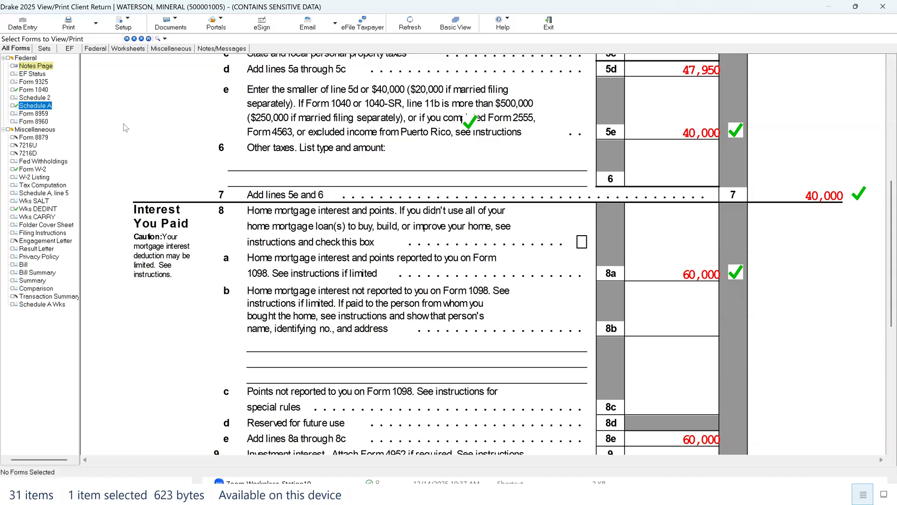
{"action": "left_click", "coordinate": [39, 91]}
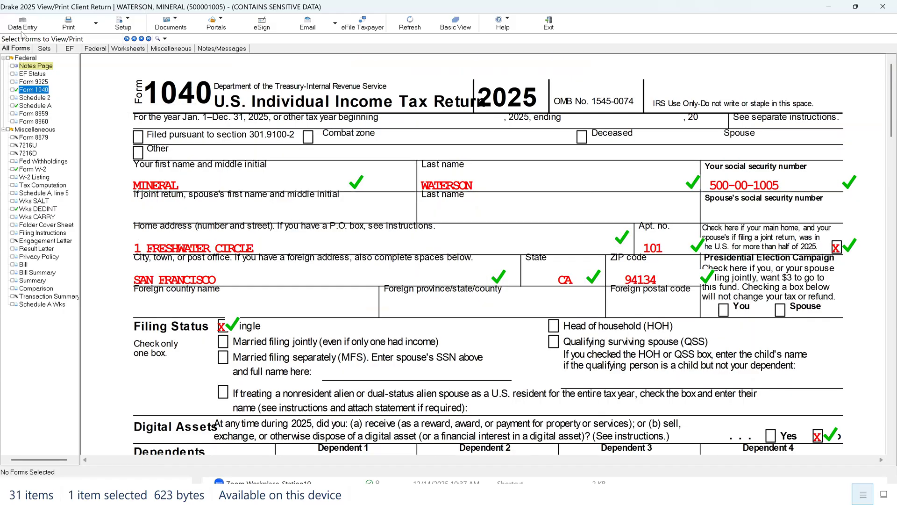
Step: Return to data entry, close the Itemized Deductions Schedule and open the ABCvoice Consent/Check Notification screen
{"action": "left_click", "coordinate": [22, 24]}
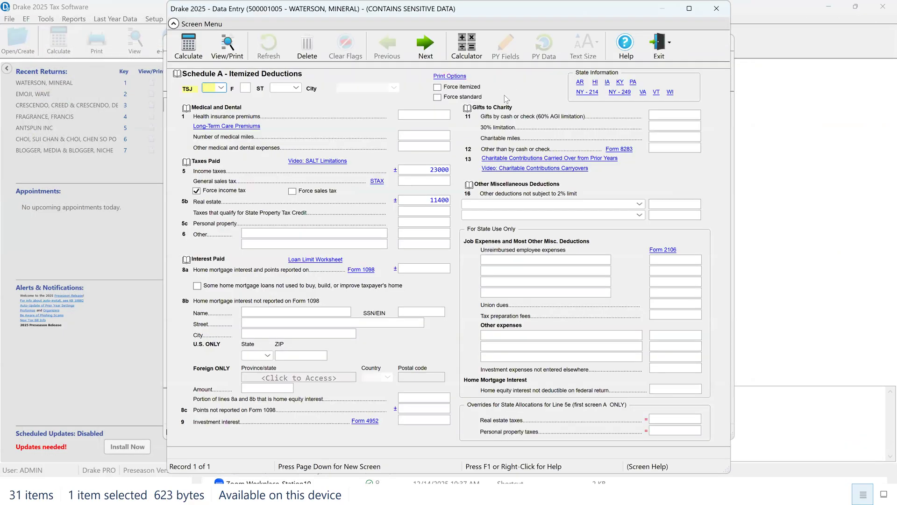
{"action": "left_click", "coordinate": [717, 9]}
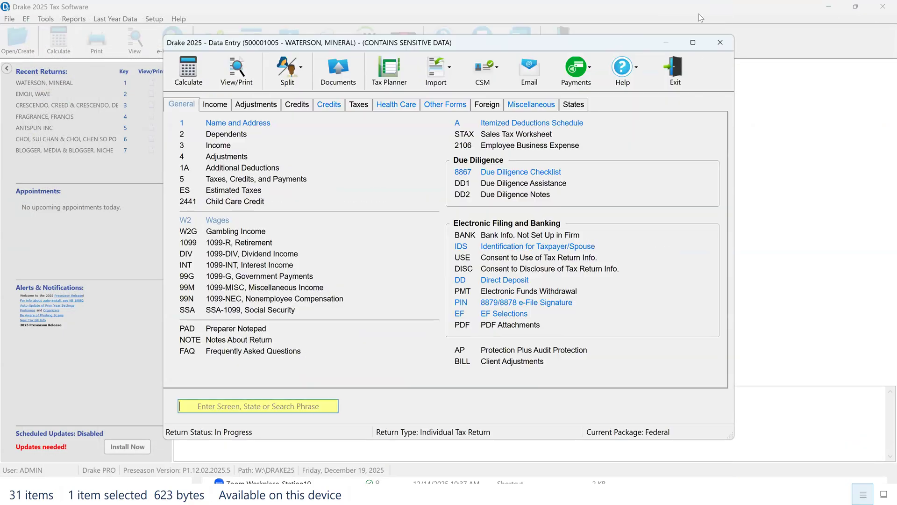
{"action": "left_click", "coordinate": [528, 105]}
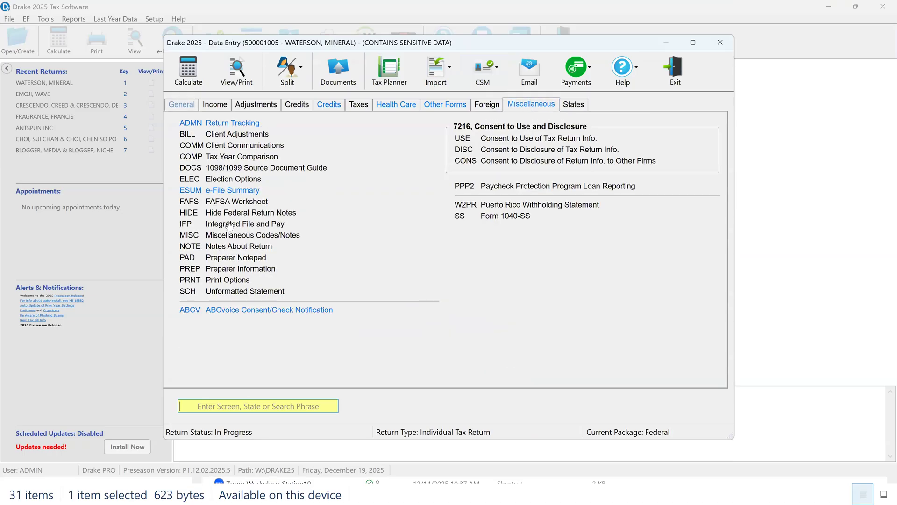
{"action": "left_click", "coordinate": [293, 311]}
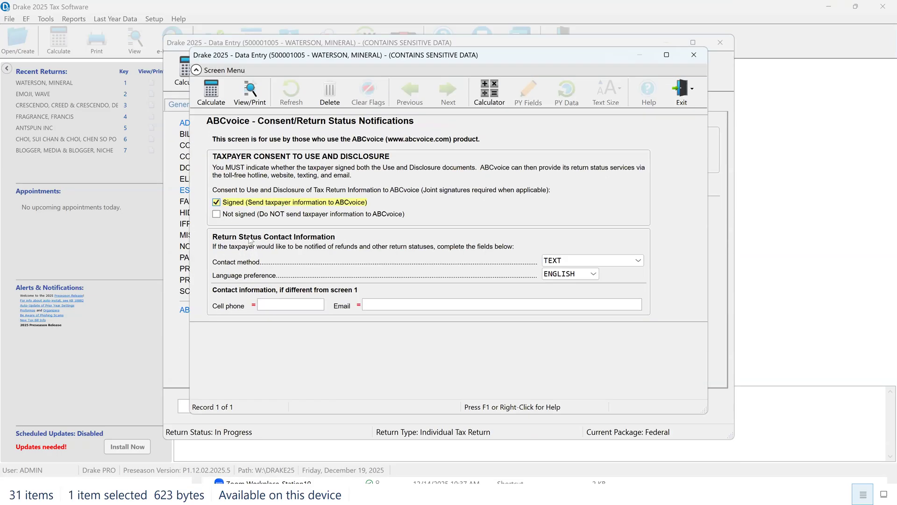
Step: Examine the signed consent option and contact methods for ABCvoice, choose Text as the contact method, and close the screen
{"action": "left_click", "coordinate": [216, 202]}
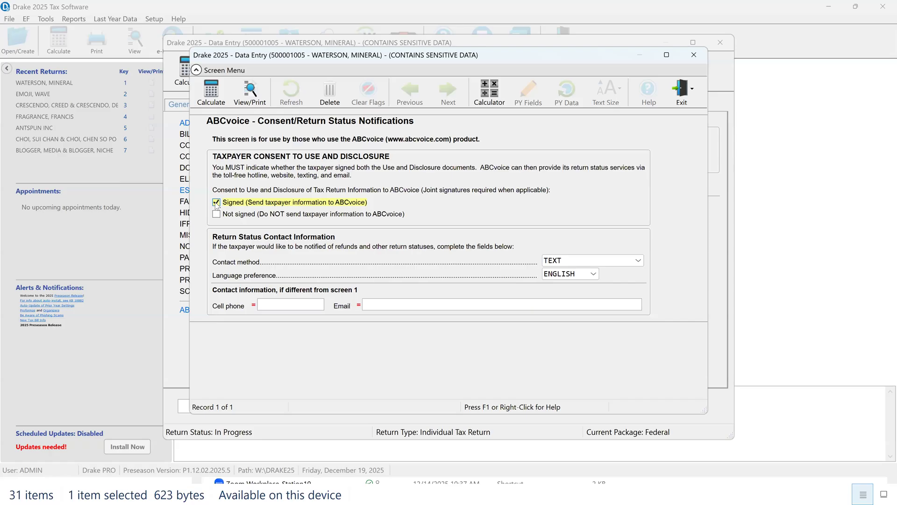
{"action": "left_click", "coordinate": [638, 263]}
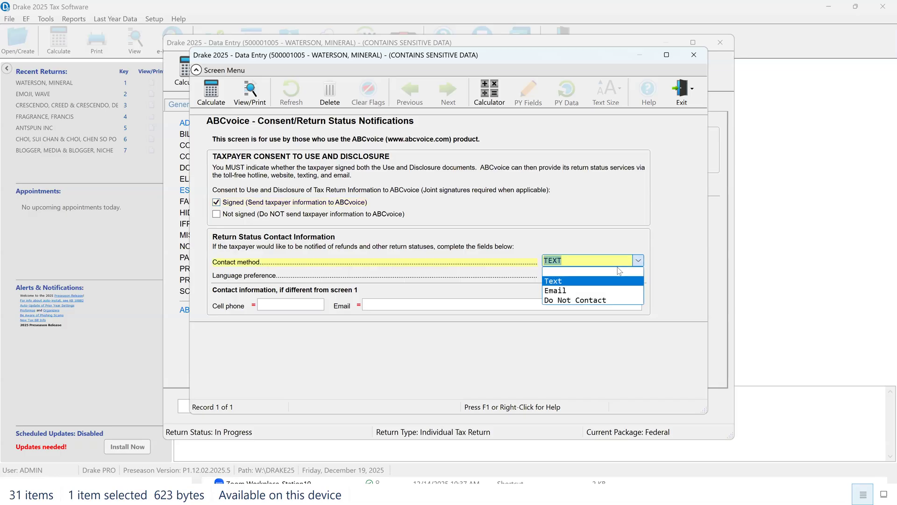
{"action": "left_click", "coordinate": [557, 283]}
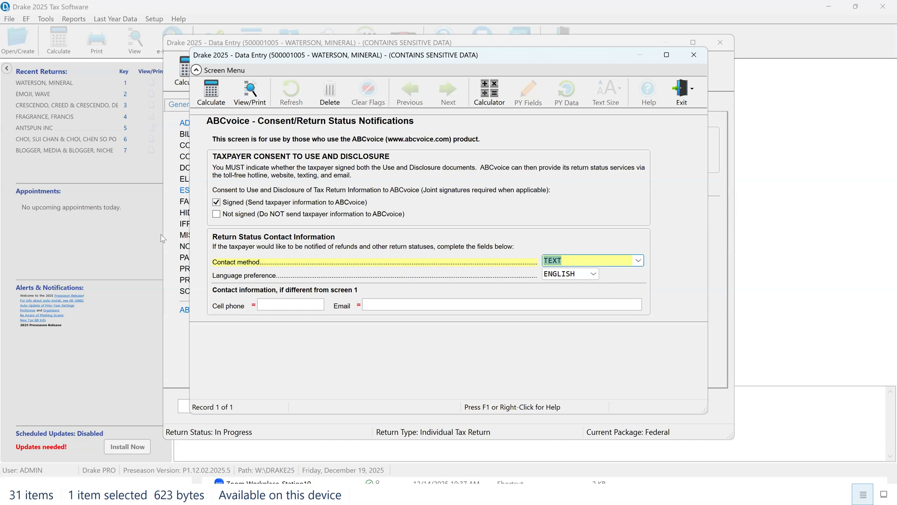
{"action": "left_click", "coordinate": [694, 54]}
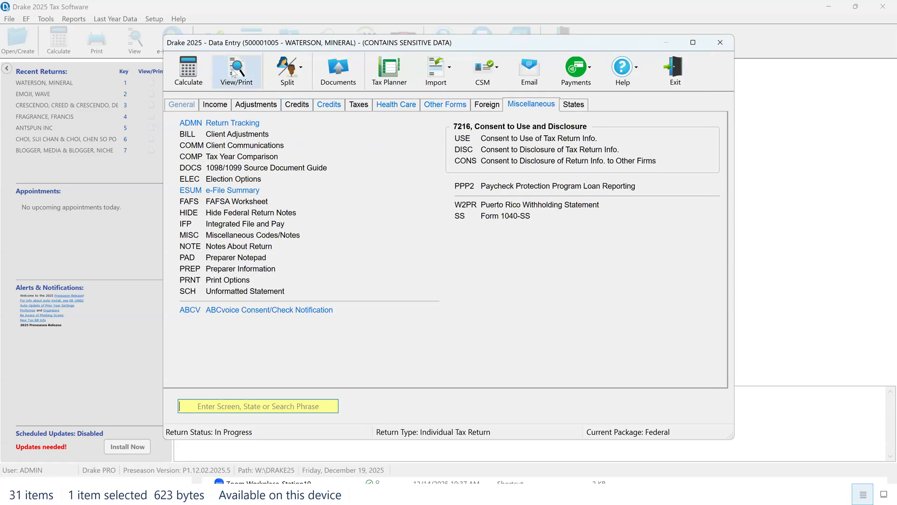
Step: Recalculate the return for viewing and read through the 7216U and 7216D consent forms down to the signature lines
{"action": "left_click", "coordinate": [234, 74]}
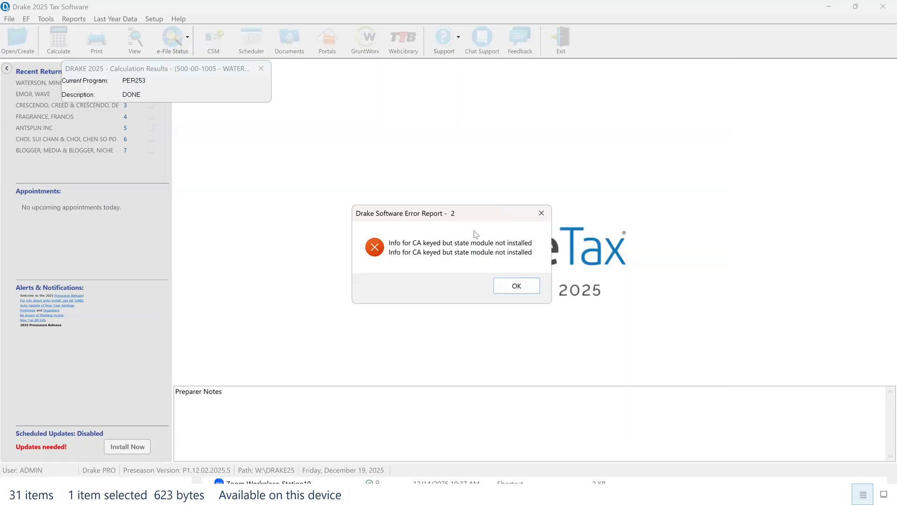
{"action": "left_click", "coordinate": [516, 284]}
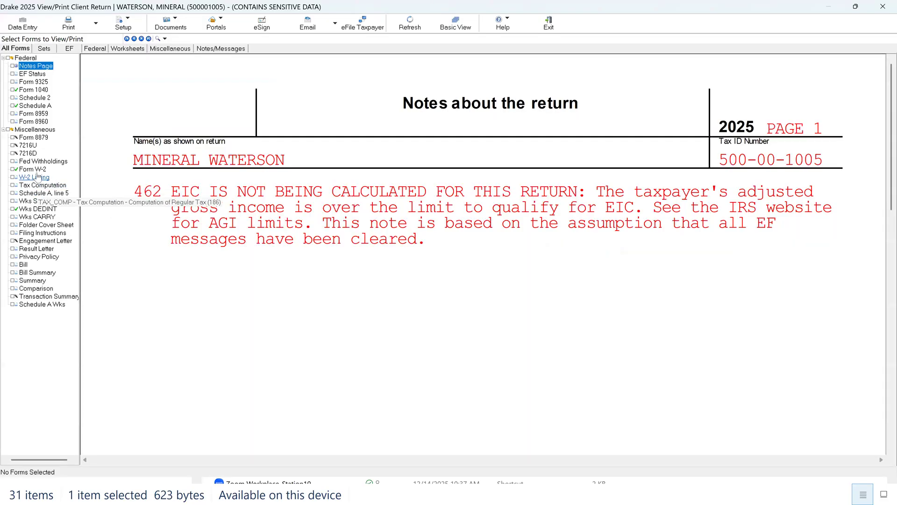
{"action": "left_click", "coordinate": [28, 145]}
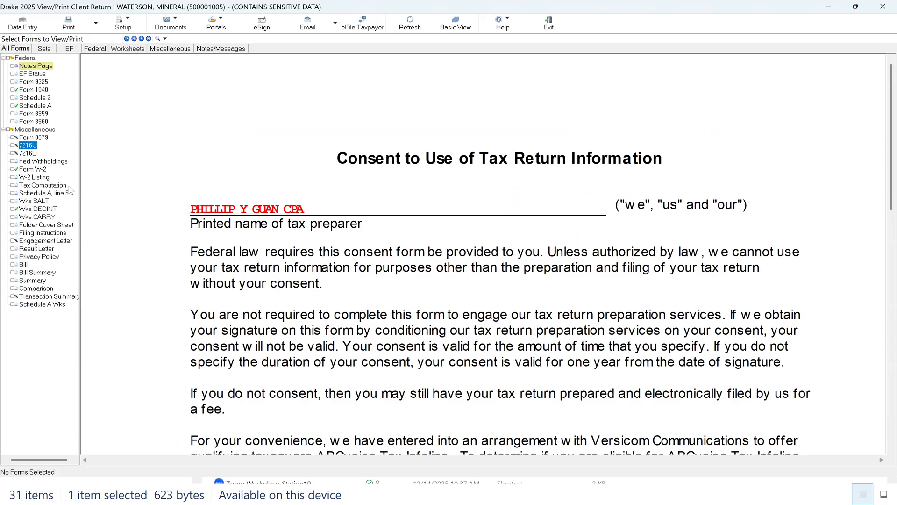
{"action": "left_click", "coordinate": [28, 153]}
{"action": "scroll", "coordinate": [556, 223], "scroll_direction": "down", "scroll_amount": 3}
{"action": "scroll", "coordinate": [533, 250], "scroll_direction": "down", "scroll_amount": 10}
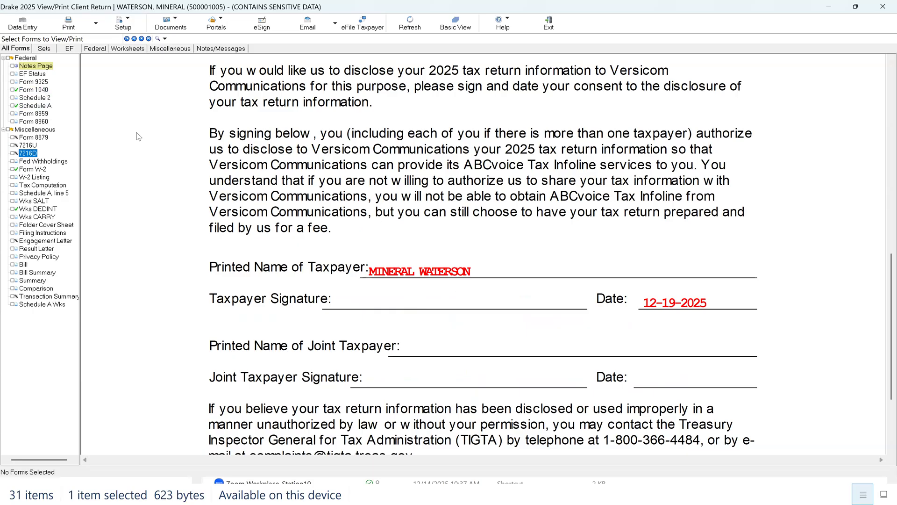
Step: Look over Form 1040, calculate the return from data entry, examine the calculation results summary and close it
{"action": "left_click", "coordinate": [43, 90]}
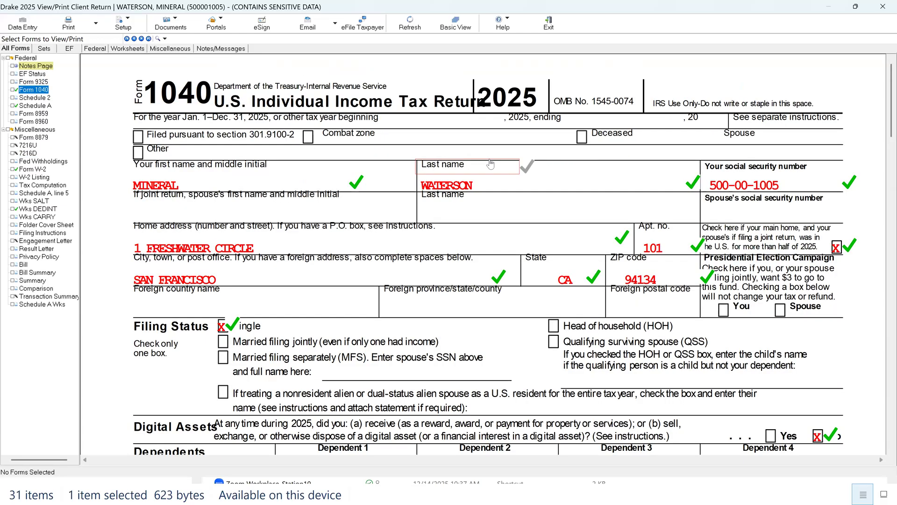
{"action": "left_click", "coordinate": [25, 28]}
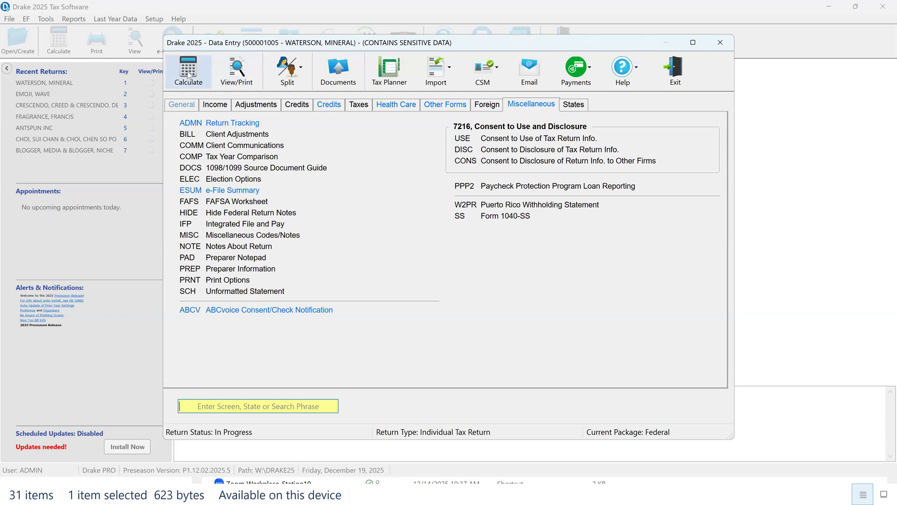
{"action": "left_click", "coordinate": [188, 74]}
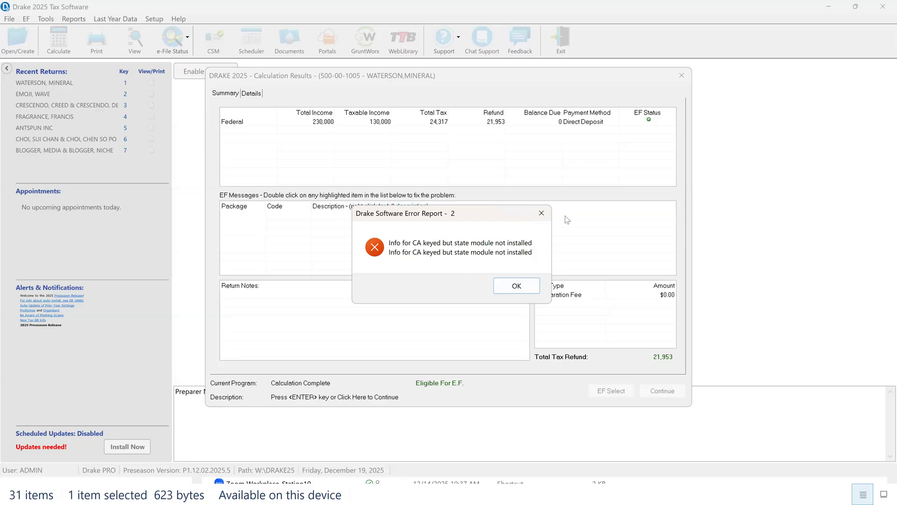
{"action": "left_click", "coordinate": [542, 215]}
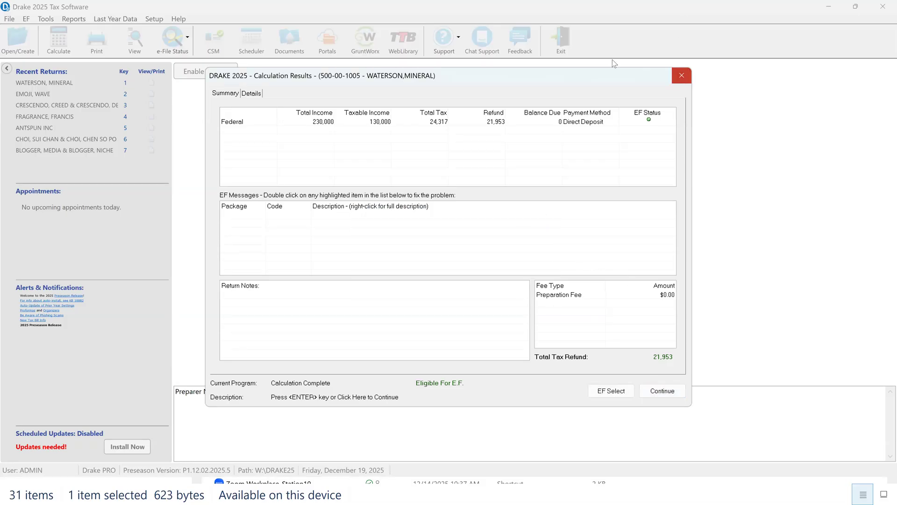
{"action": "left_click", "coordinate": [682, 75]}
Step: Open the return for viewing and examine the income, deduction, tax and payment lines of Form 1040
{"action": "left_click", "coordinate": [237, 70]}
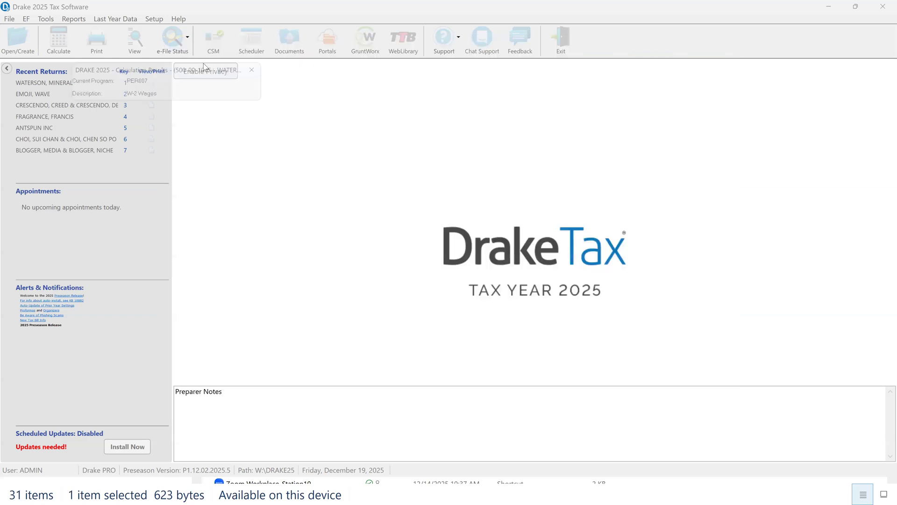
{"action": "left_click", "coordinate": [517, 286]}
{"action": "left_click", "coordinate": [33, 89]}
{"action": "scroll", "coordinate": [614, 225], "scroll_direction": "down", "scroll_amount": 10}
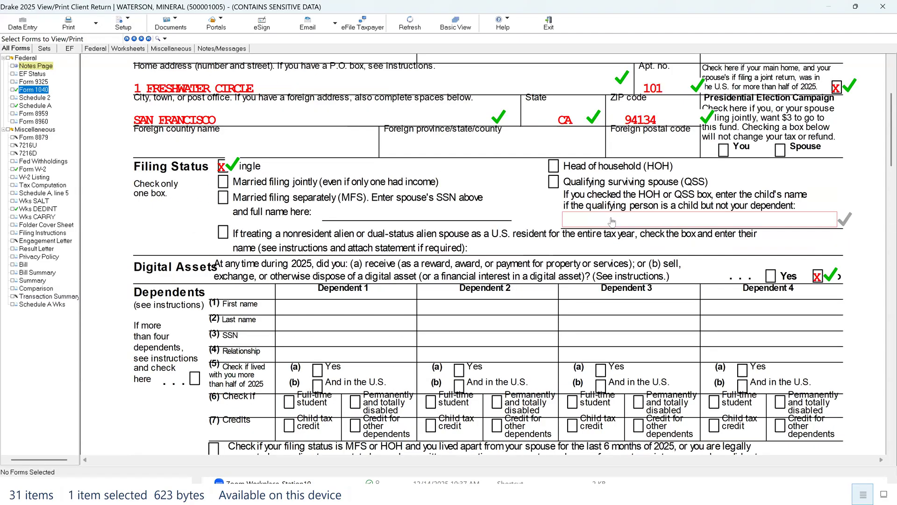
{"action": "scroll", "coordinate": [614, 225], "scroll_direction": "down", "scroll_amount": 10}
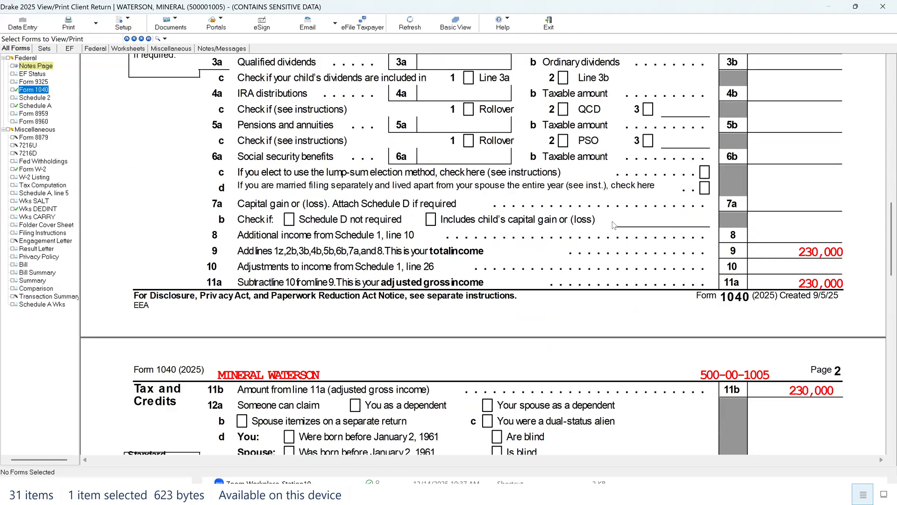
{"action": "scroll", "coordinate": [614, 224], "scroll_direction": "down", "scroll_amount": 3}
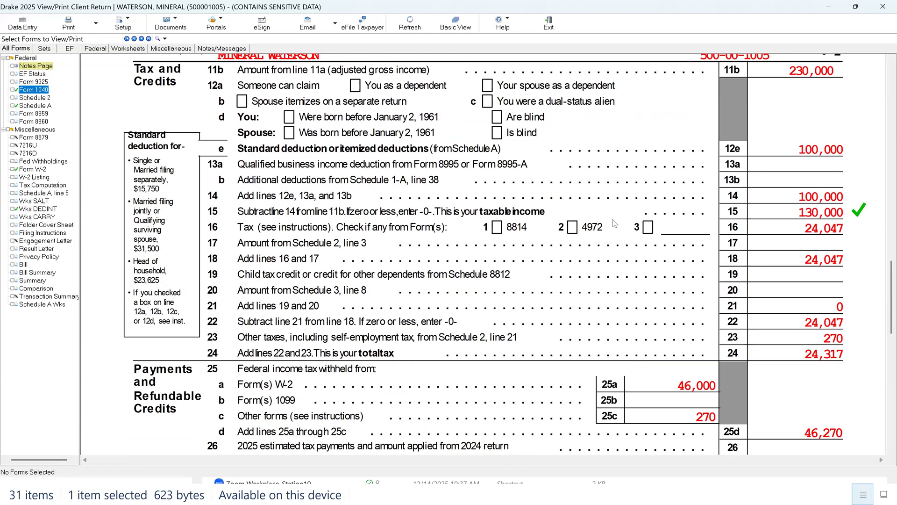
Step: Mark line 9, total income, on Form 1040 as verified and open Schedule A
{"action": "scroll", "coordinate": [614, 223], "scroll_direction": "up", "scroll_amount": 3}
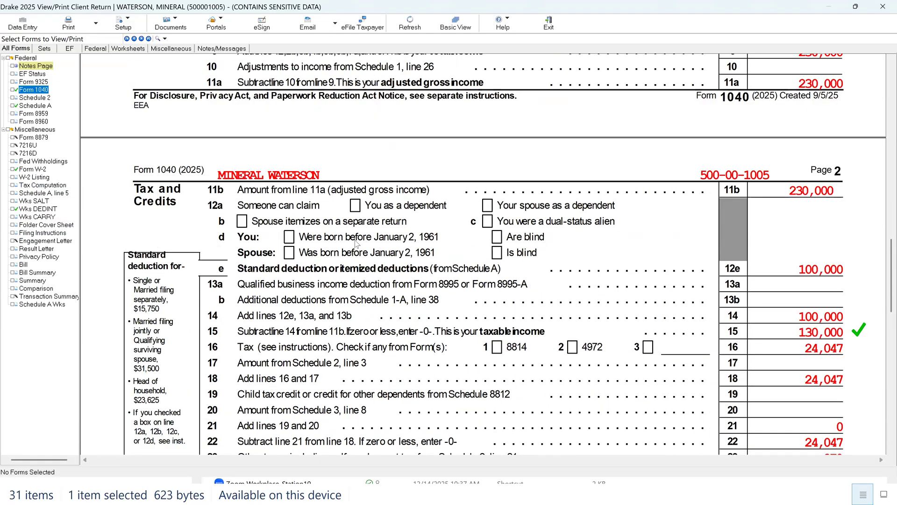
{"action": "scroll", "coordinate": [360, 243], "scroll_direction": "up", "scroll_amount": 5}
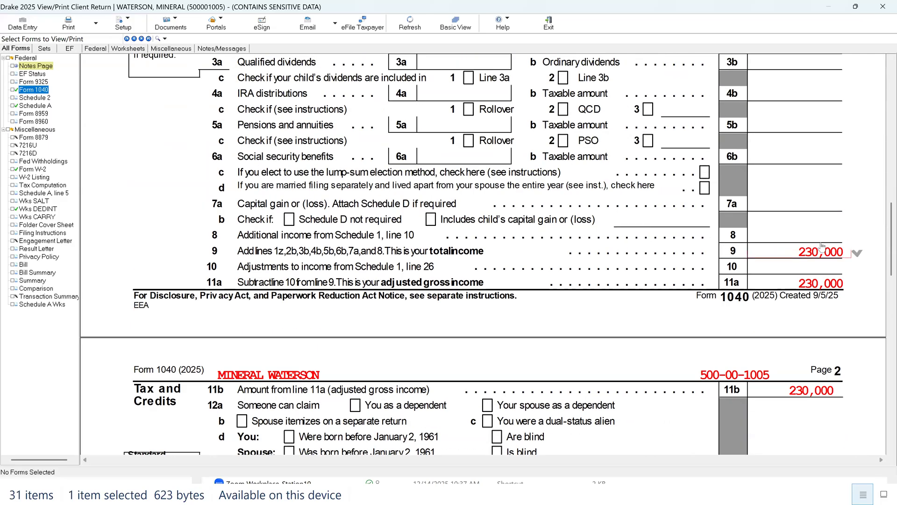
{"action": "left_click", "coordinate": [831, 253]}
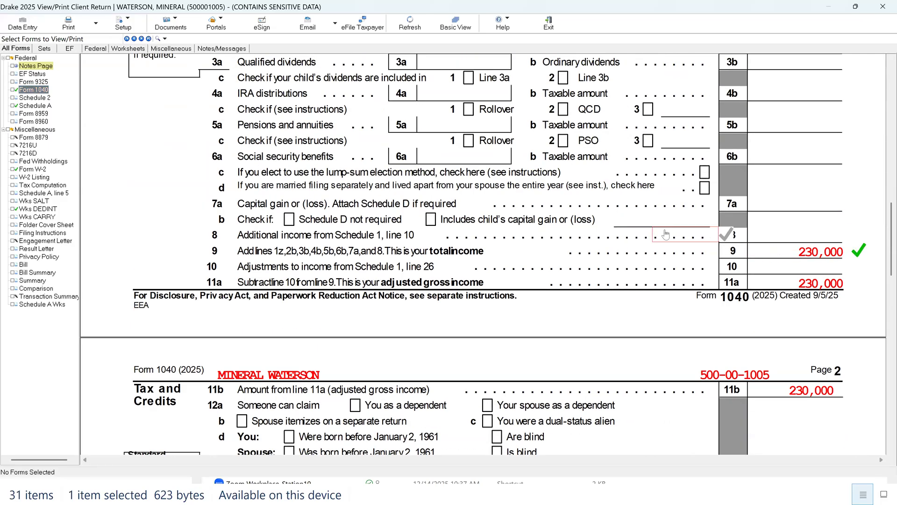
{"action": "scroll", "coordinate": [673, 229], "scroll_direction": "down", "scroll_amount": 7}
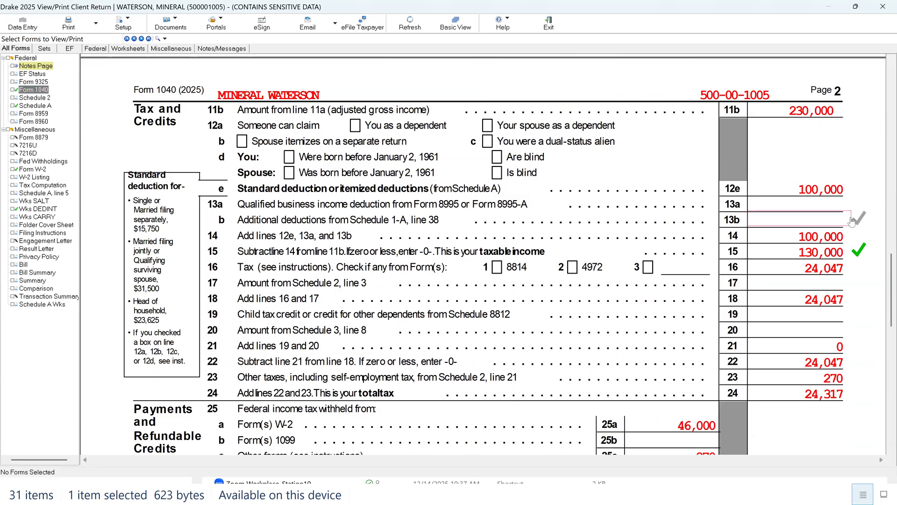
{"action": "left_click", "coordinate": [37, 106]}
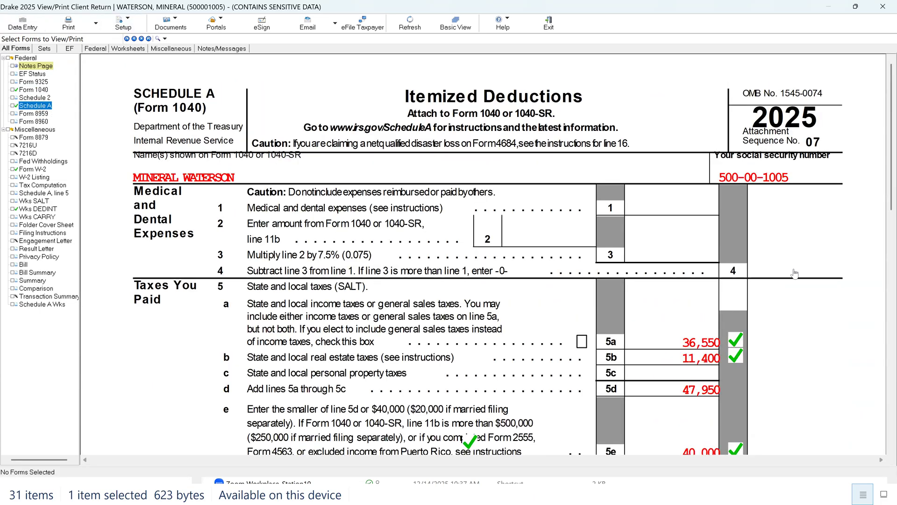
Step: Examine Schedule A's taxes paid, home mortgage interest and charitable gift lines, toggling the verification mark on line 7
{"action": "scroll", "coordinate": [757, 271], "scroll_direction": "down", "scroll_amount": 4}
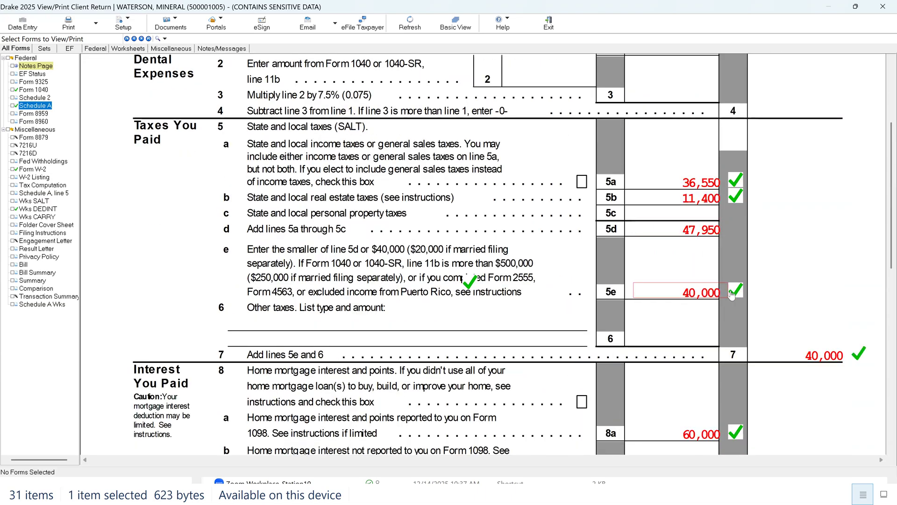
{"action": "left_click", "coordinate": [858, 354]}
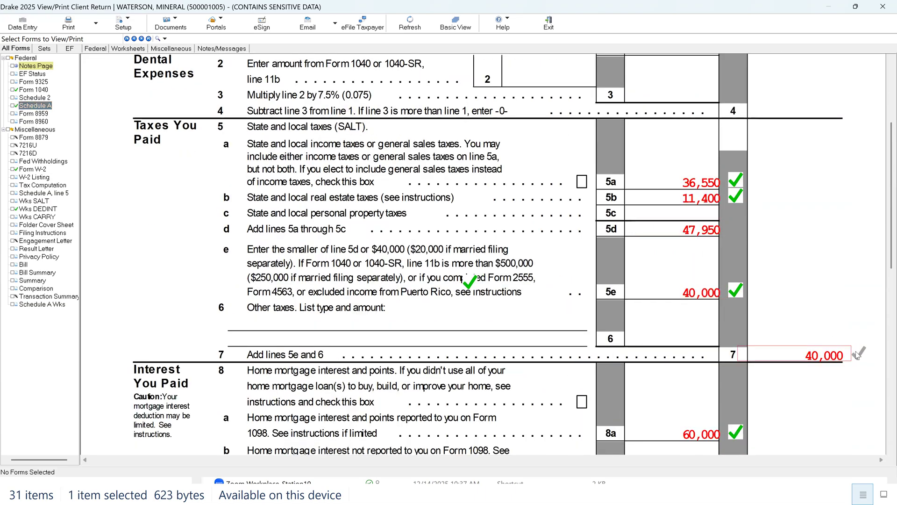
{"action": "scroll", "coordinate": [722, 250], "scroll_direction": "down", "scroll_amount": 5}
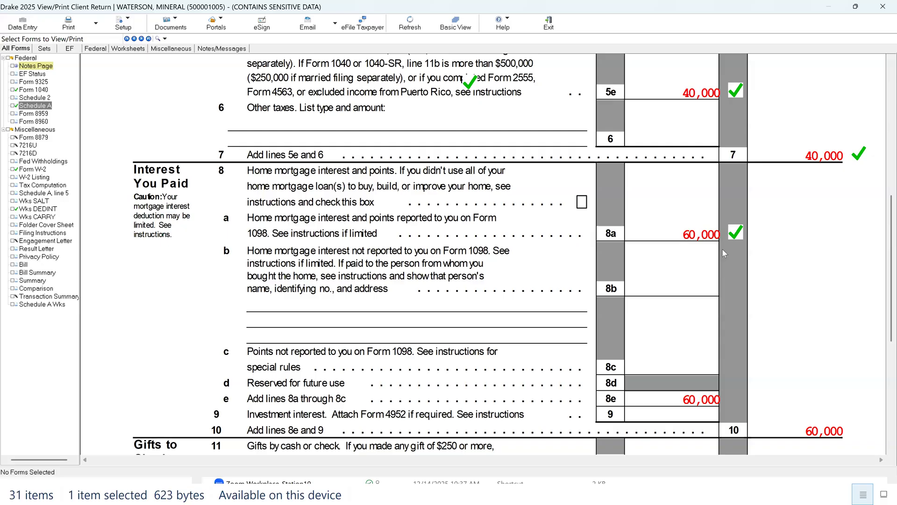
{"action": "scroll", "coordinate": [762, 268], "scroll_direction": "down", "scroll_amount": 4}
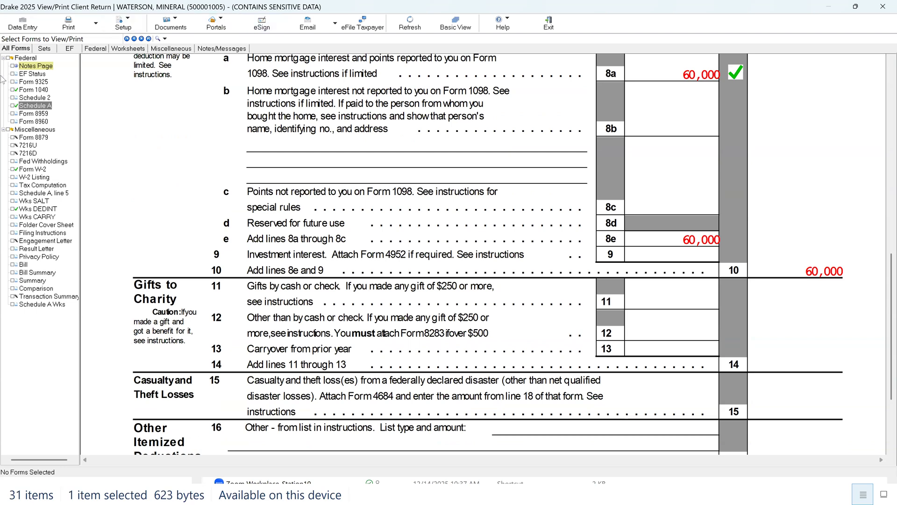
Step: Return to Form 1040 and review the tax, payment, refund and direct deposit lines, then the deductions, income and taxpayer information sections
{"action": "left_click", "coordinate": [38, 92]}
{"action": "scroll", "coordinate": [645, 184], "scroll_direction": "down", "scroll_amount": 15}
{"action": "scroll", "coordinate": [649, 184], "scroll_direction": "down", "scroll_amount": 15}
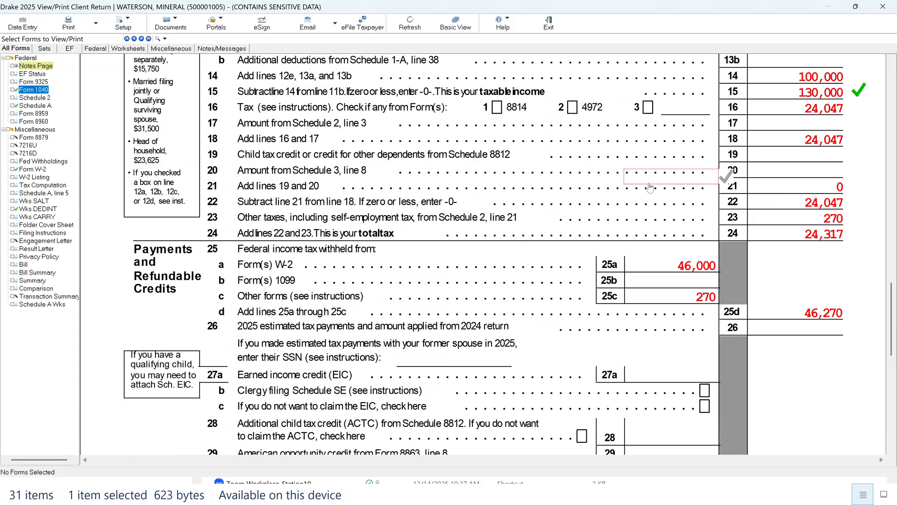
{"action": "scroll", "coordinate": [649, 187], "scroll_direction": "down", "scroll_amount": 5}
{"action": "scroll", "coordinate": [650, 187], "scroll_direction": "down", "scroll_amount": 5}
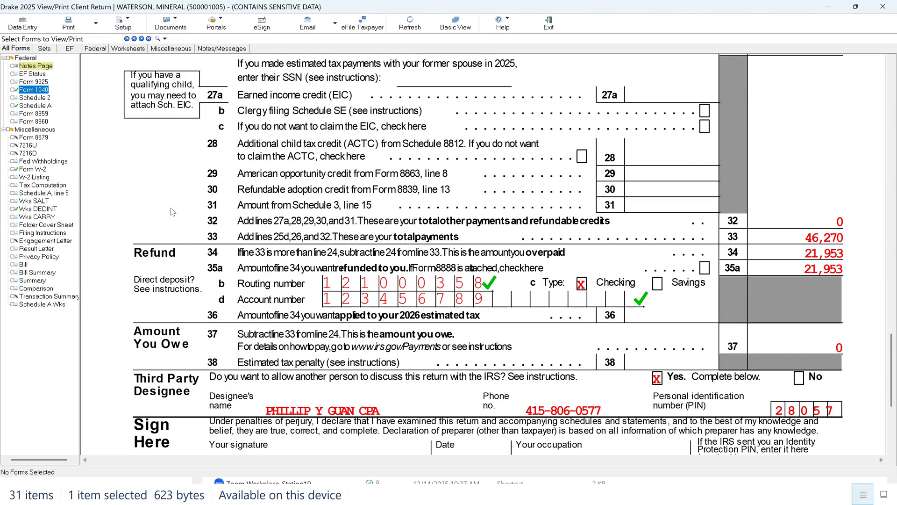
{"action": "scroll", "coordinate": [173, 212], "scroll_direction": "up", "scroll_amount": 5}
{"action": "scroll", "coordinate": [173, 213], "scroll_direction": "up", "scroll_amount": 15}
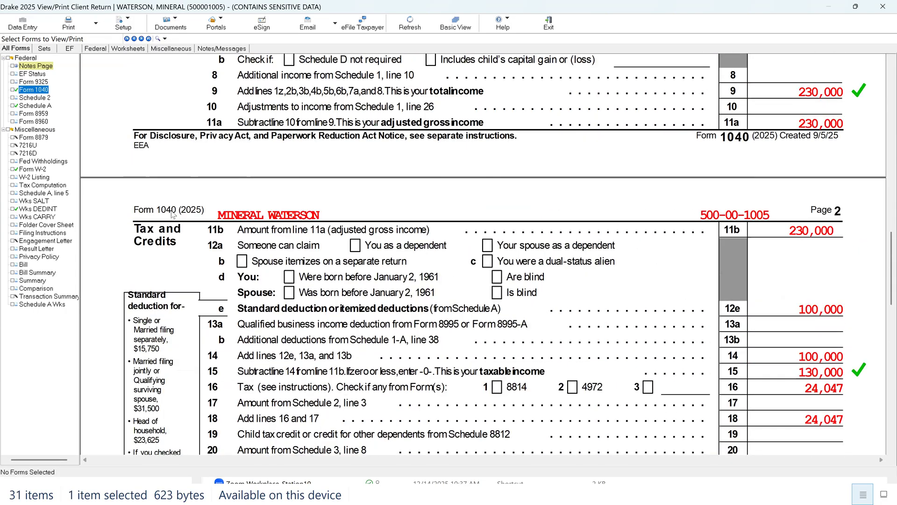
{"action": "scroll", "coordinate": [173, 214], "scroll_direction": "up", "scroll_amount": 10}
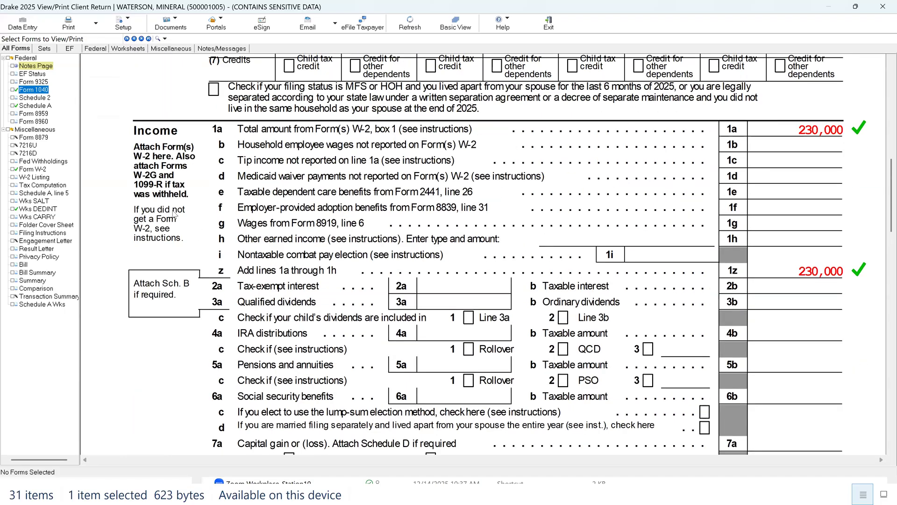
{"action": "scroll", "coordinate": [173, 214], "scroll_direction": "up", "scroll_amount": 10}
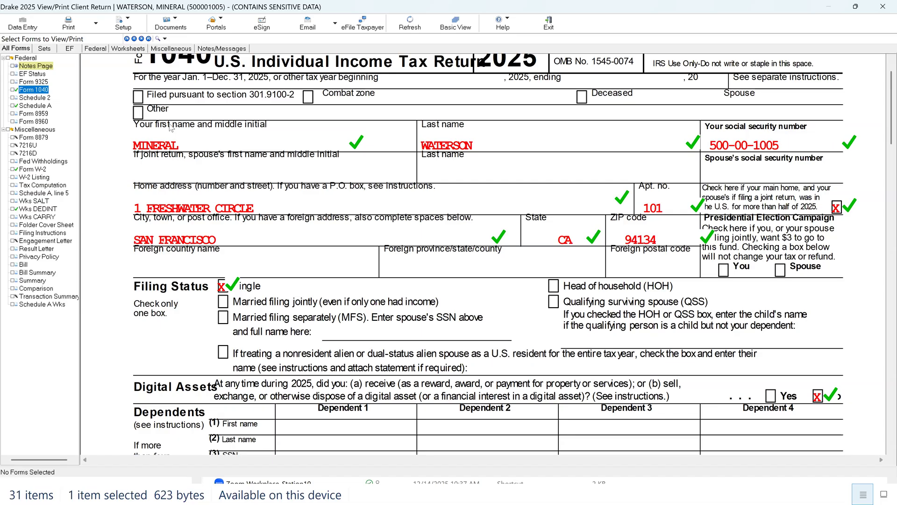
{"action": "scroll", "coordinate": [251, 160], "scroll_direction": "up", "scroll_amount": 2}
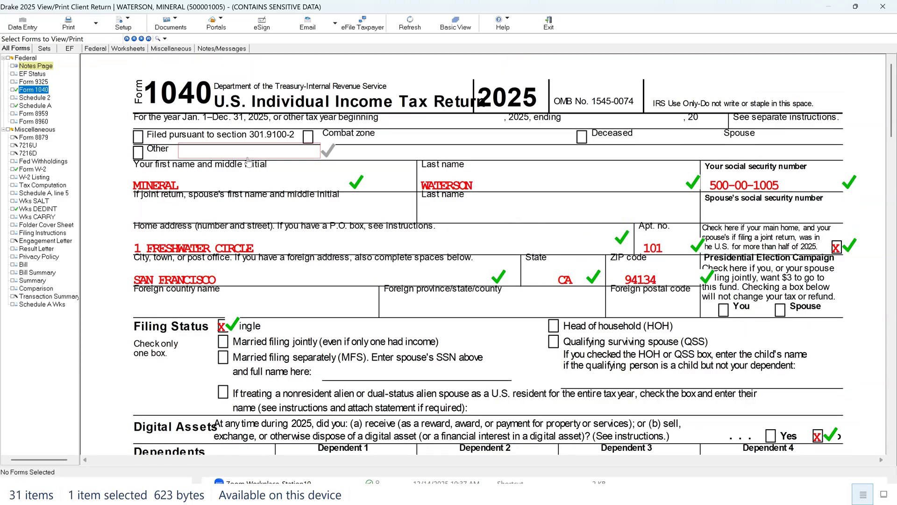